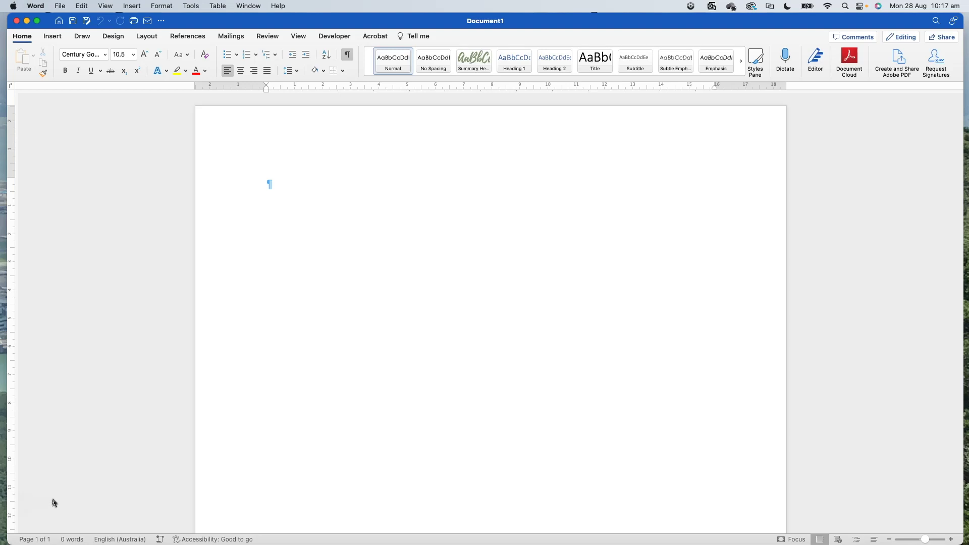
Apply the Facet theme from the Design tab's Themes gallery
left_click(209, 177)
left_click(115, 37)
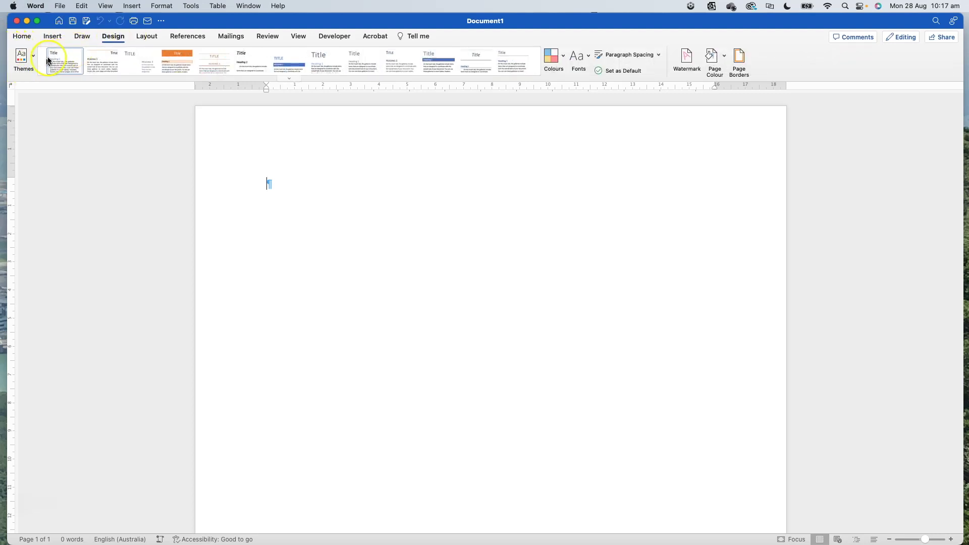
left_click(21, 59)
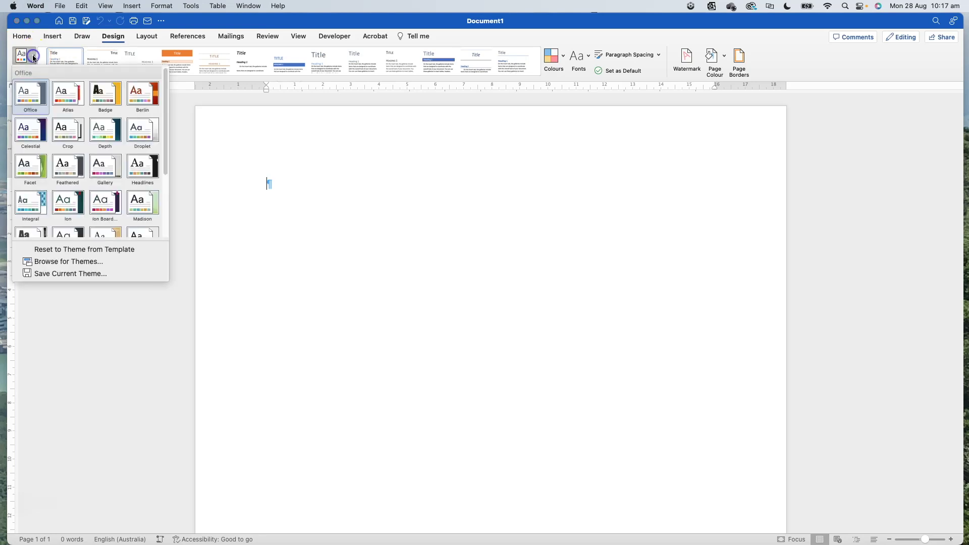
scroll(101, 214, "down", 4)
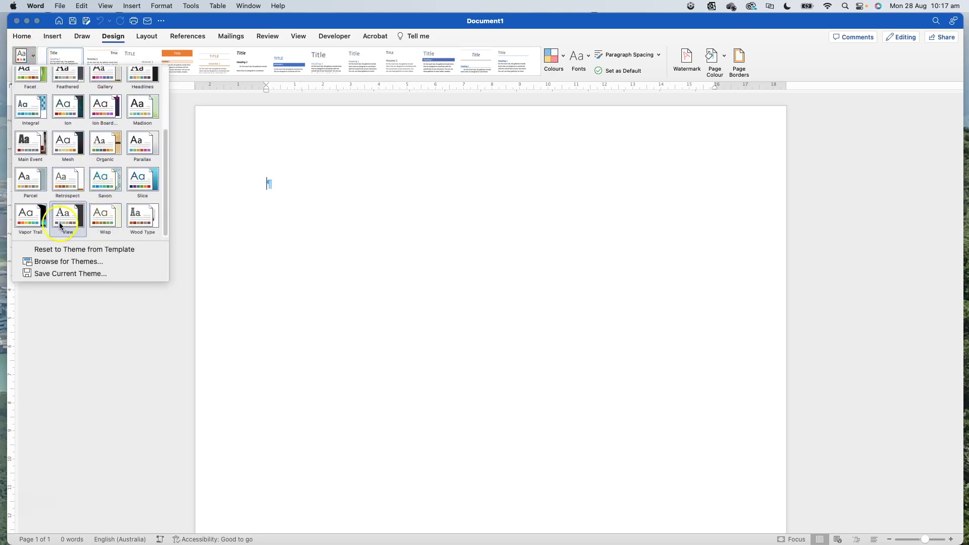
scroll(92, 168, "up", 3)
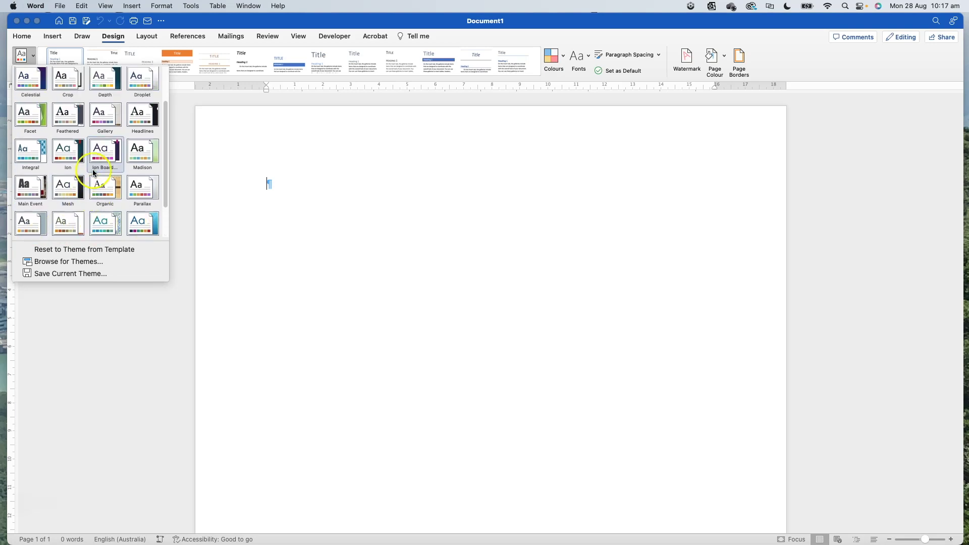
left_click(27, 171)
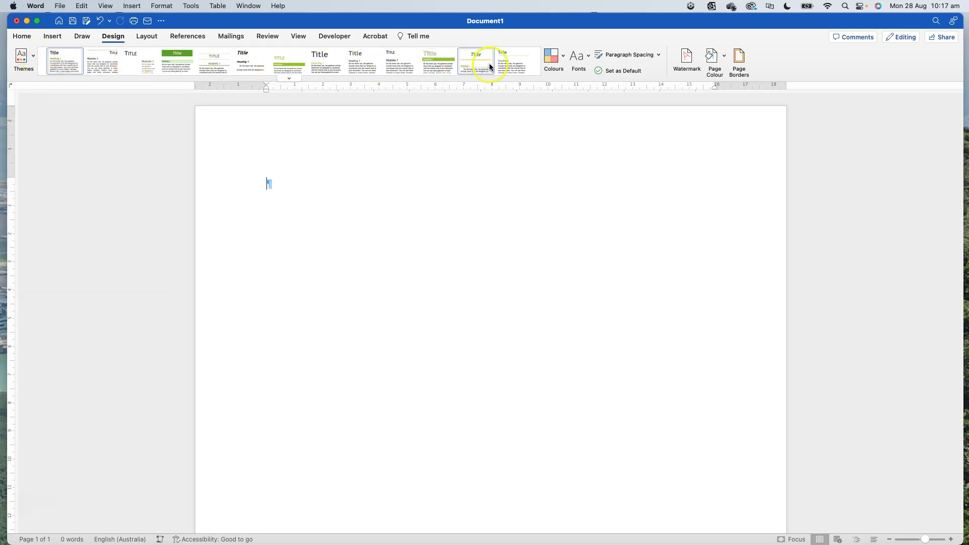
Preview the full style sets and Home paragraph styles without applying any
left_click(289, 78)
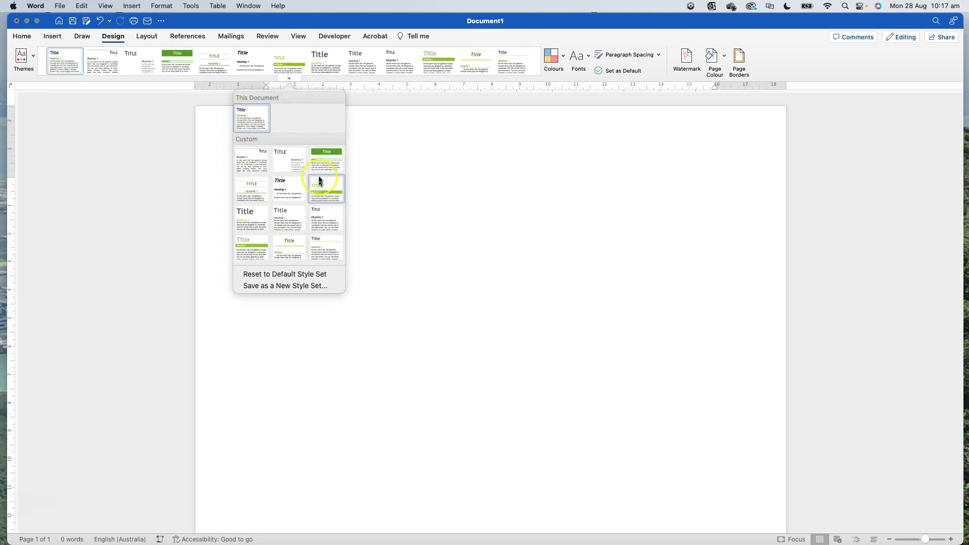
left_click(149, 155)
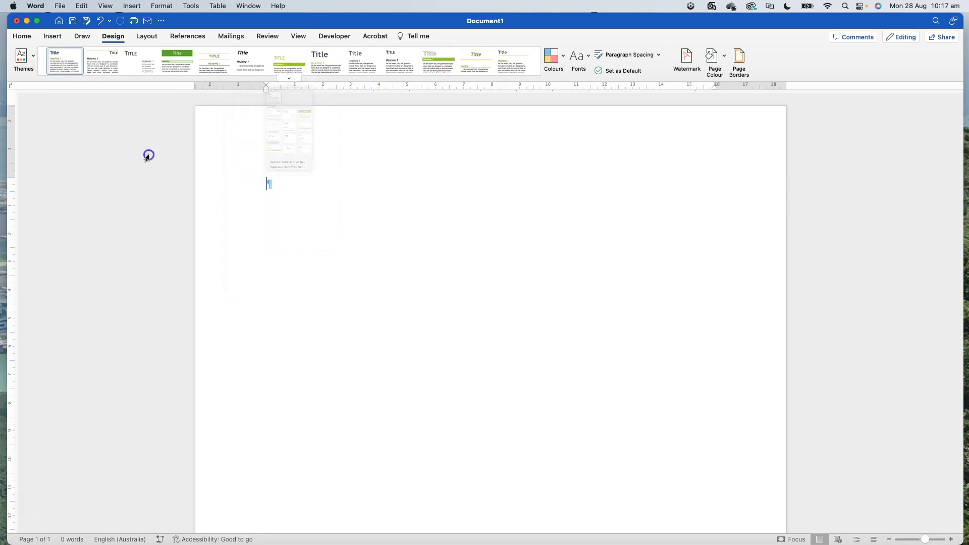
left_click(36, 39)
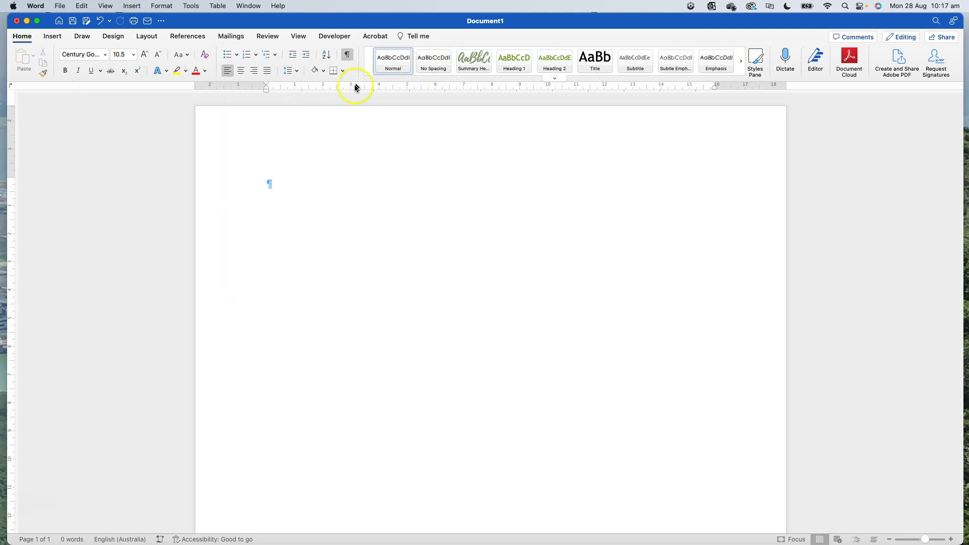
left_click(555, 78)
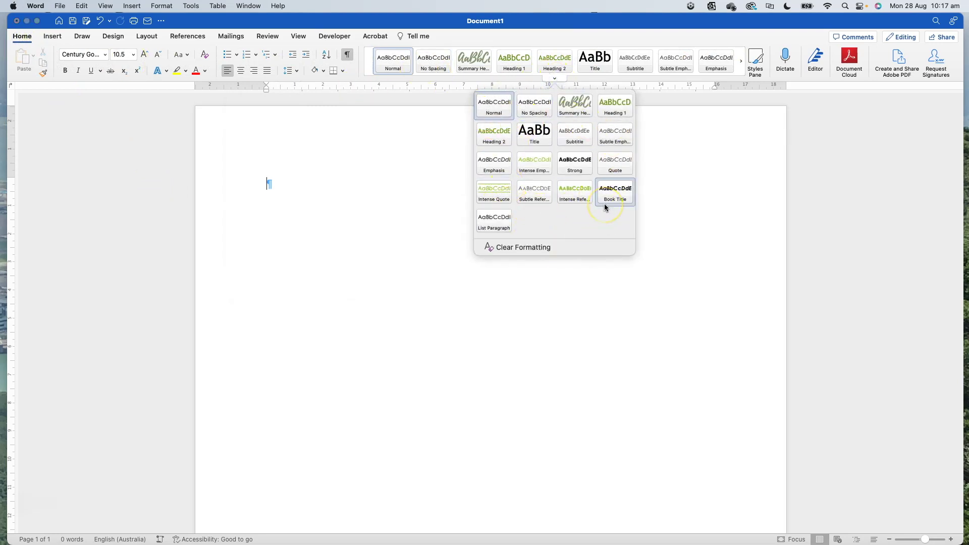
left_click(375, 210)
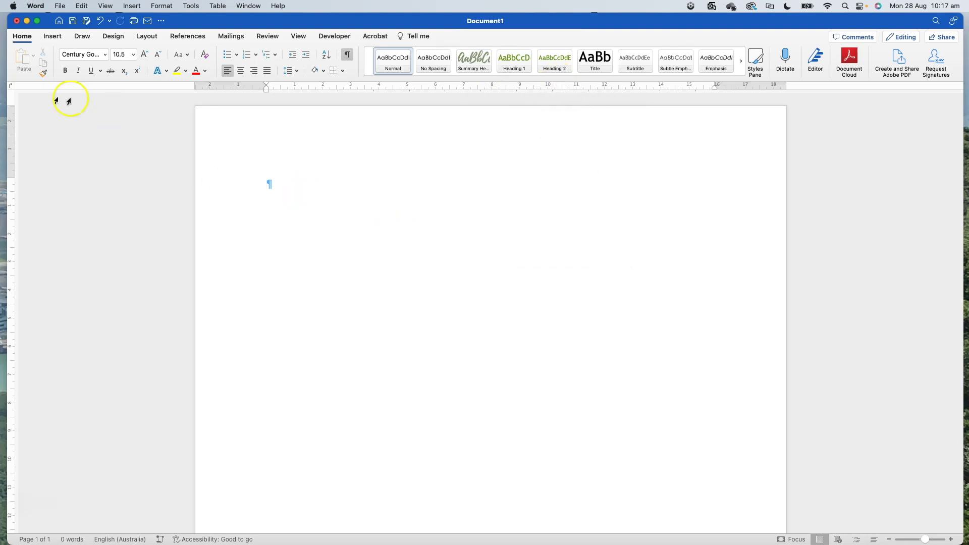
left_click(112, 37)
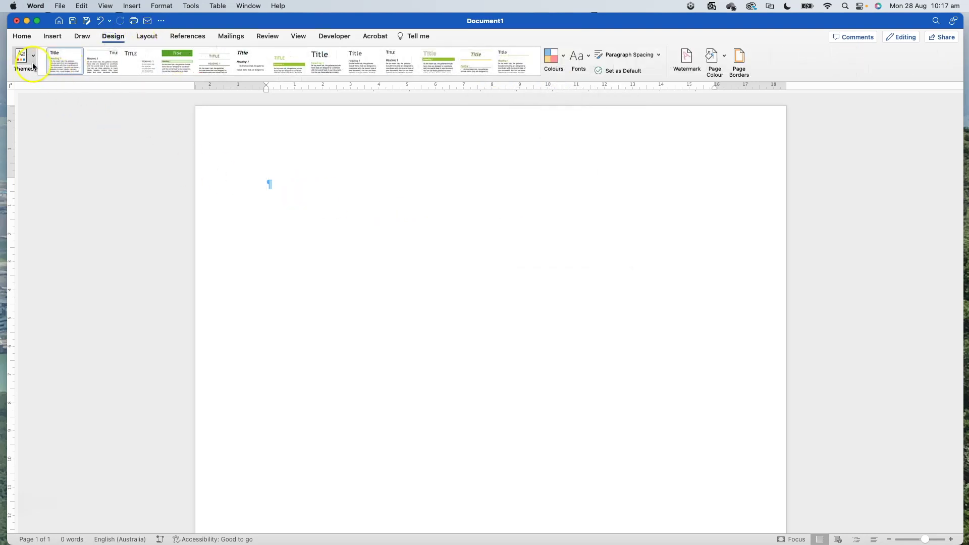
Set the theme colours to Blue Green
left_click(563, 57)
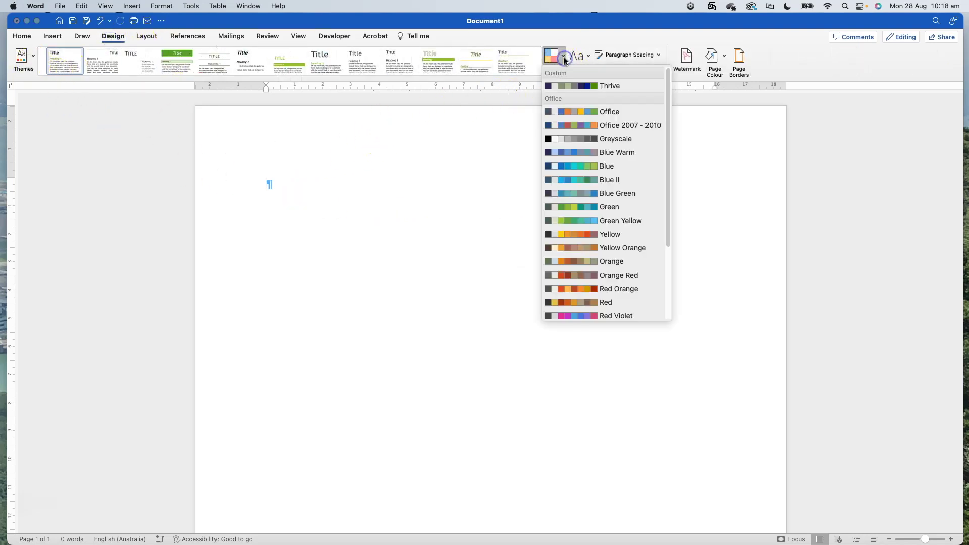
scroll(588, 227, "down", 5)
scroll(598, 340, "down", 3)
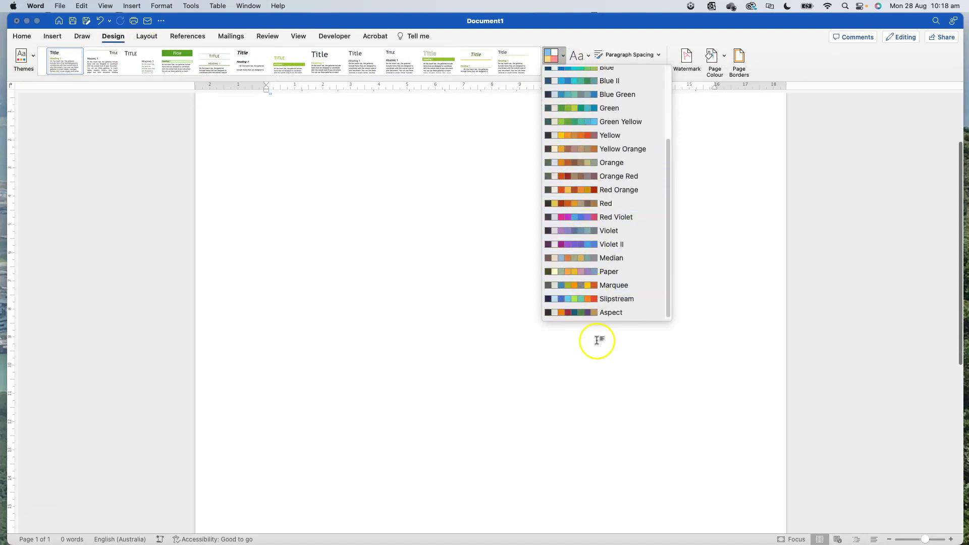
scroll(597, 341, "up", 3)
scroll(589, 283, "up", 5)
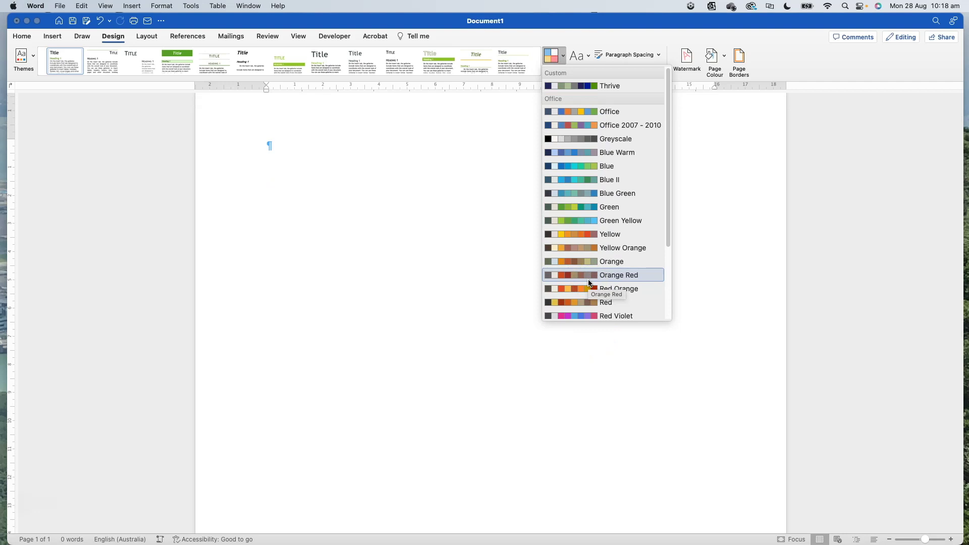
left_click(578, 206)
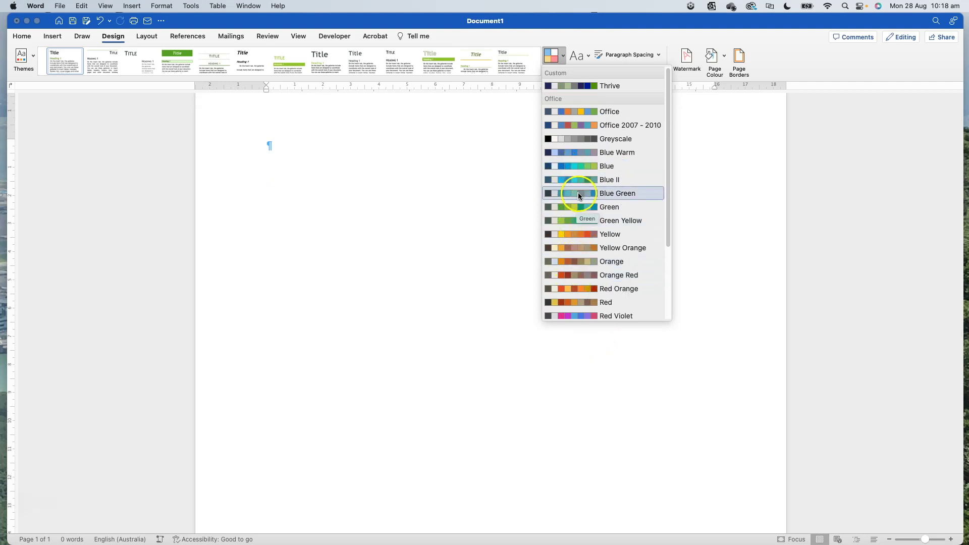
left_click(578, 194)
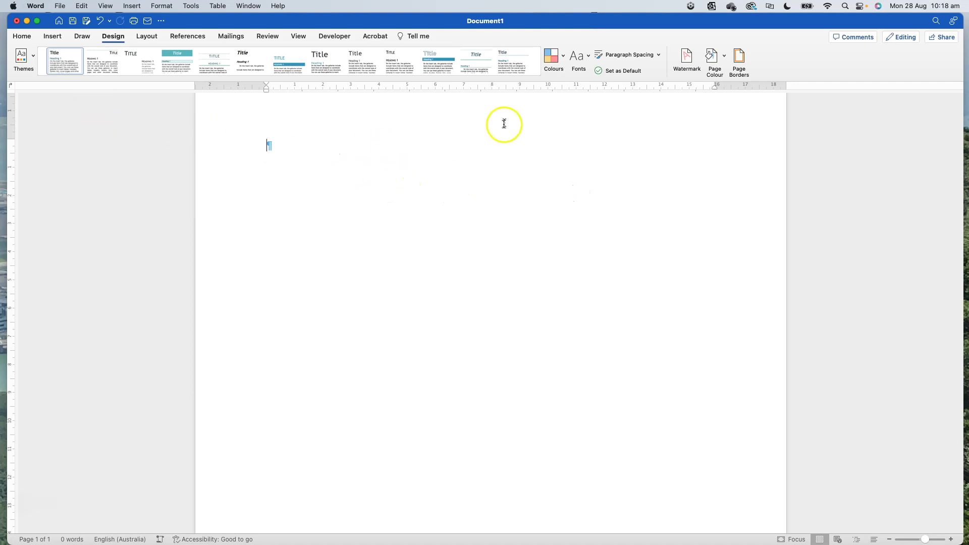
Apply Century Gothic fonts and Open paragraph spacing, then switch colours to Thrive
left_click(588, 57)
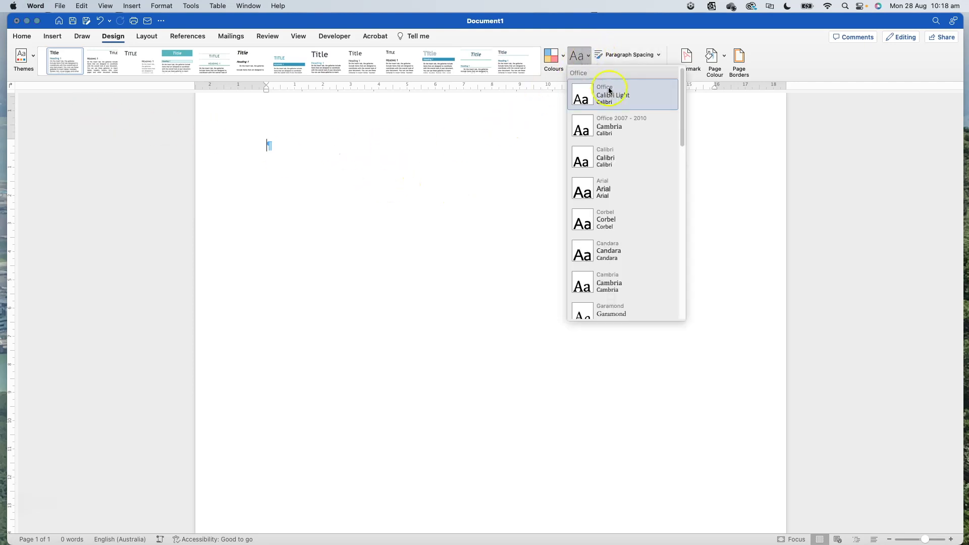
scroll(630, 182, "down", 3)
scroll(629, 181, "down", 5)
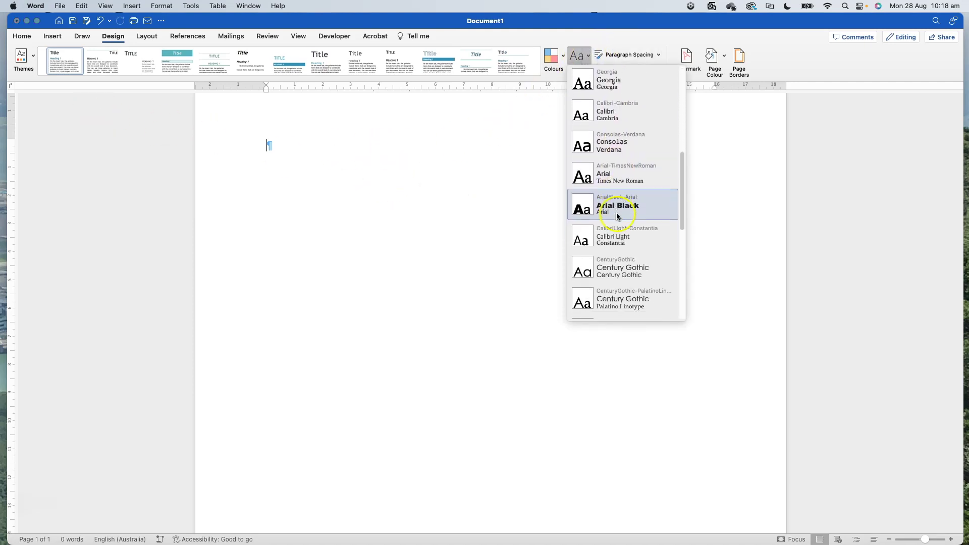
left_click(611, 249)
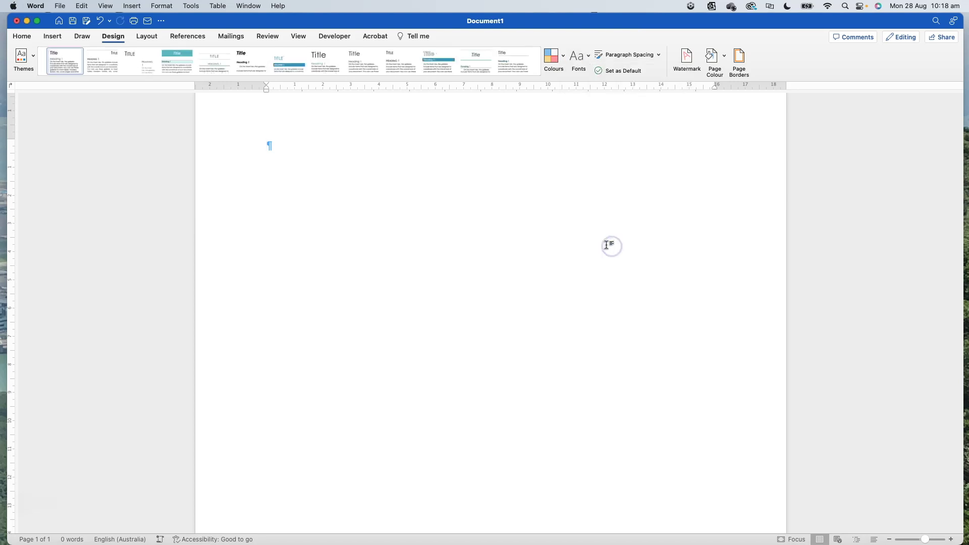
left_click(630, 56)
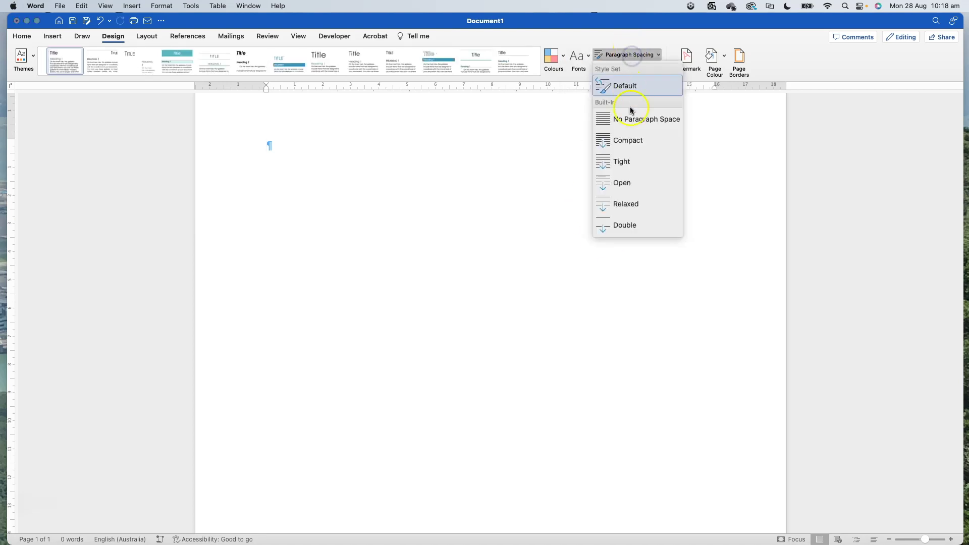
left_click(615, 182)
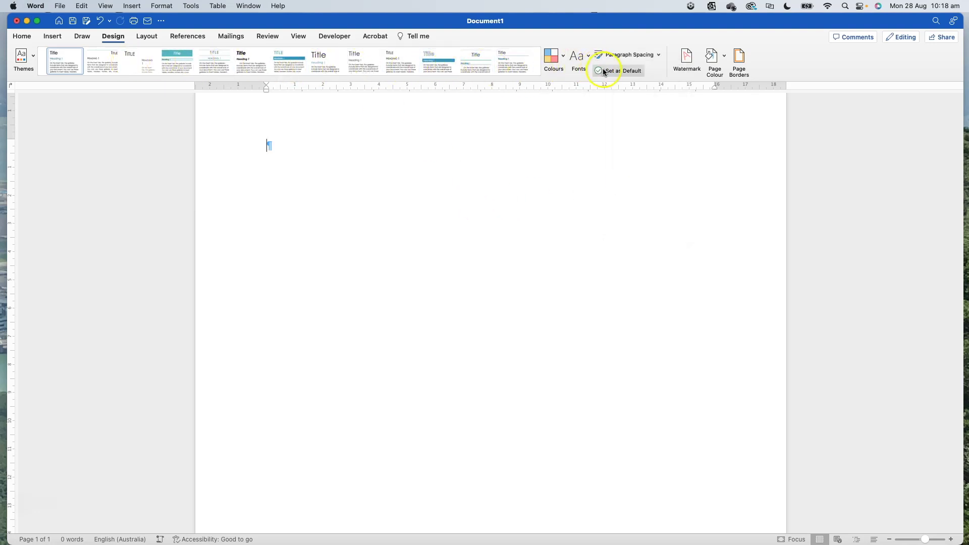
left_click(561, 59)
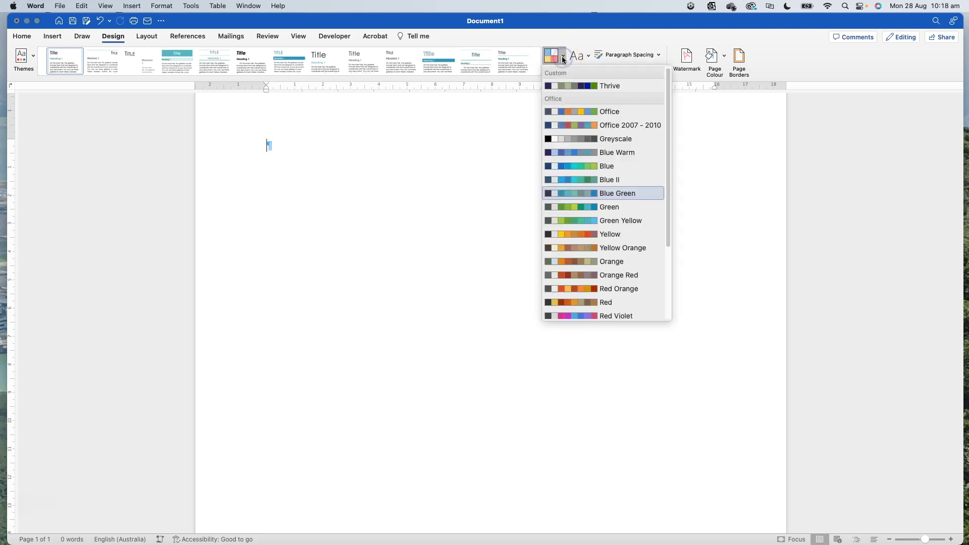
left_click(567, 89)
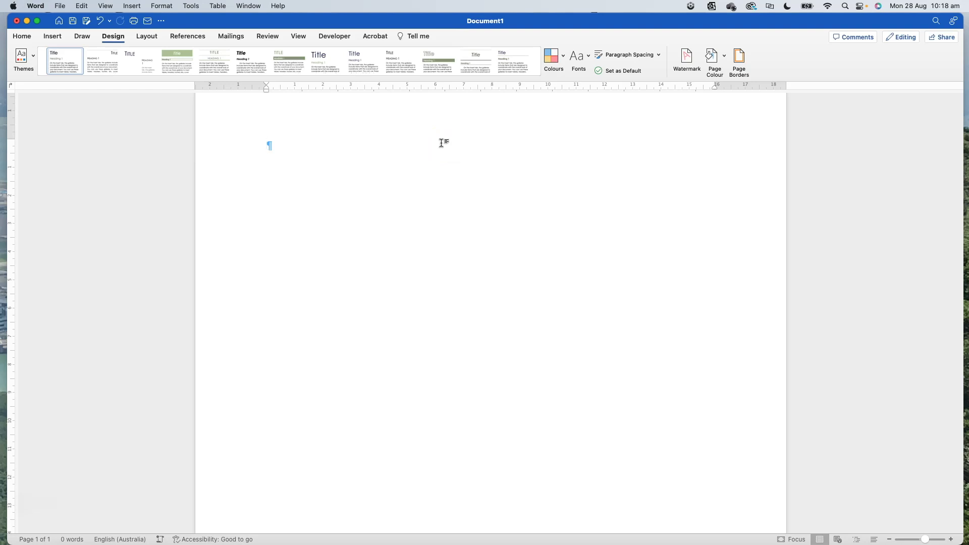
left_click(725, 57)
left_click(723, 72)
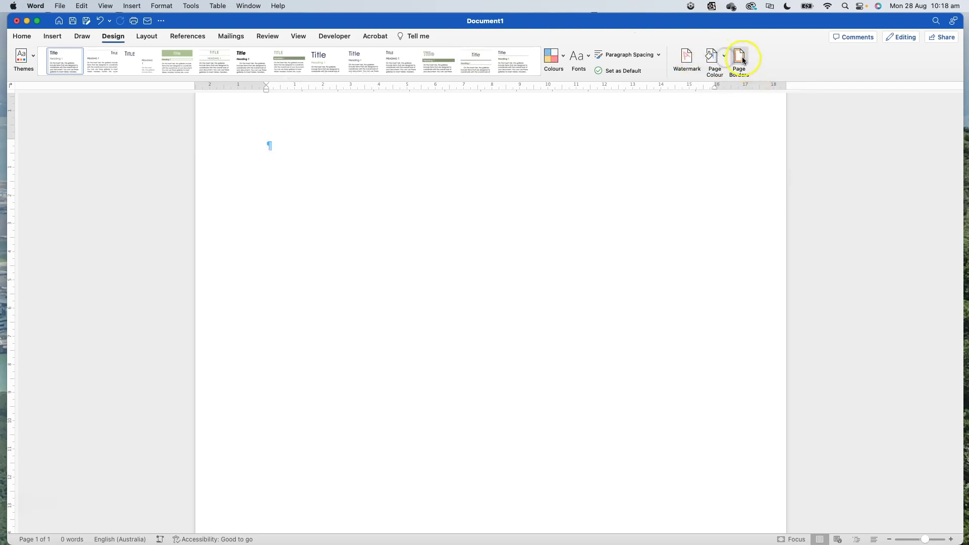
left_click(742, 59)
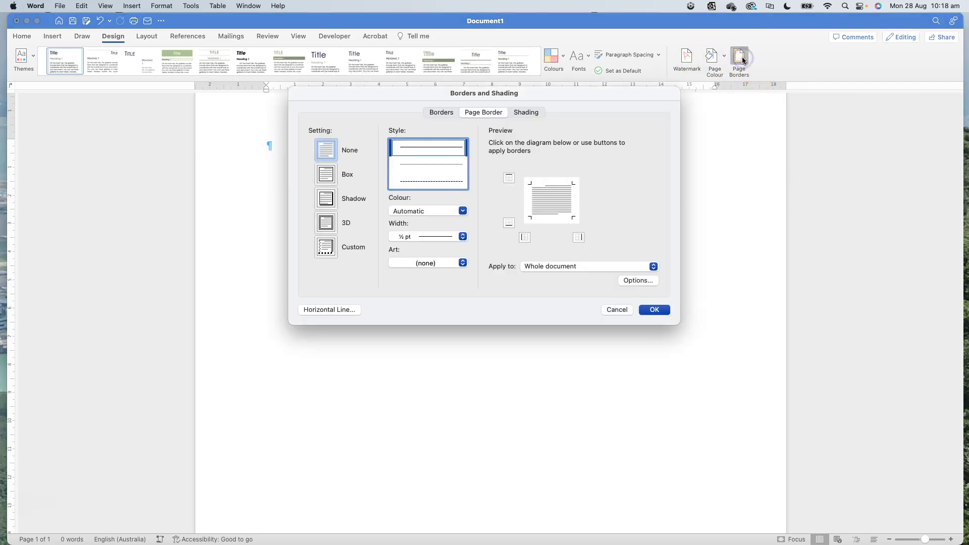
left_click(621, 309)
left_click(686, 60)
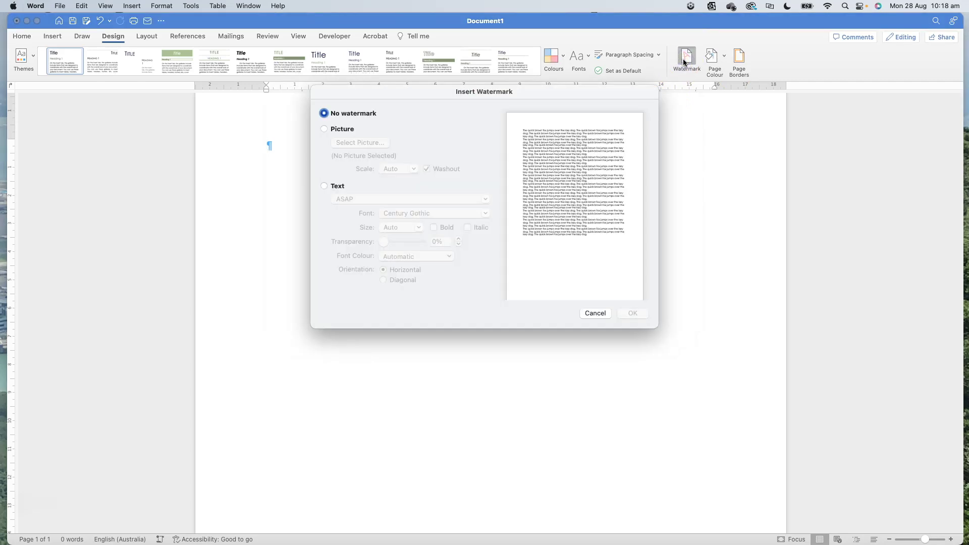
left_click(594, 313)
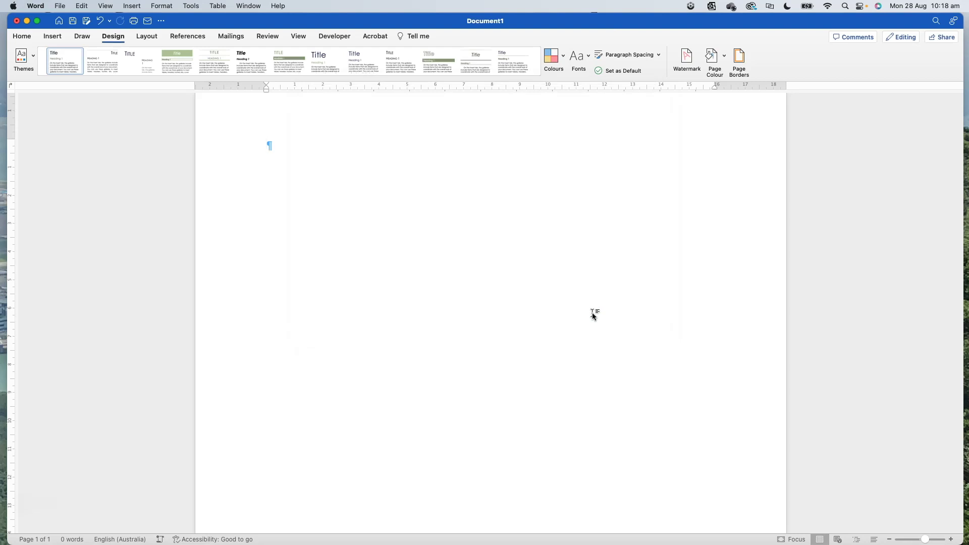
left_click(571, 299)
left_click(25, 60)
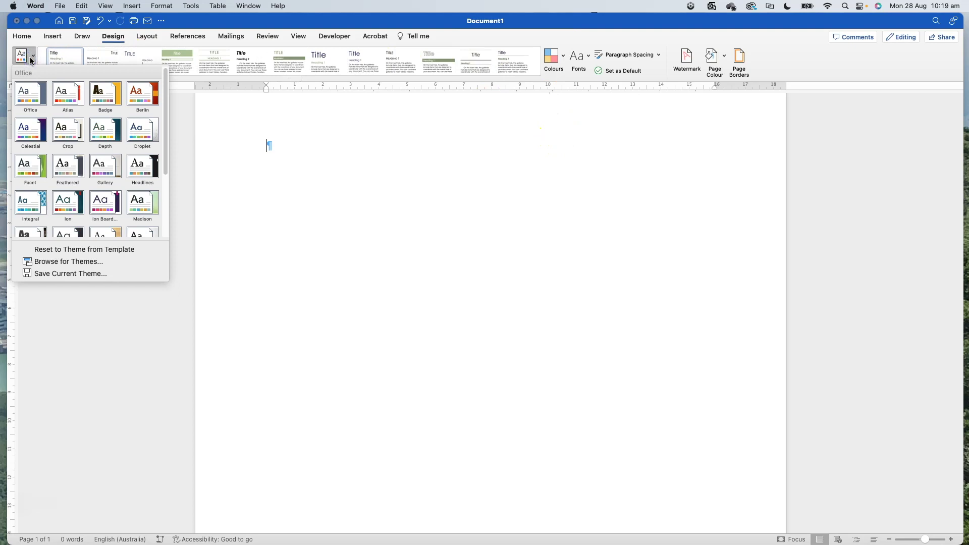
Save the current theme as 'Thrive Test' and apply it from the Custom themes
left_click(58, 277)
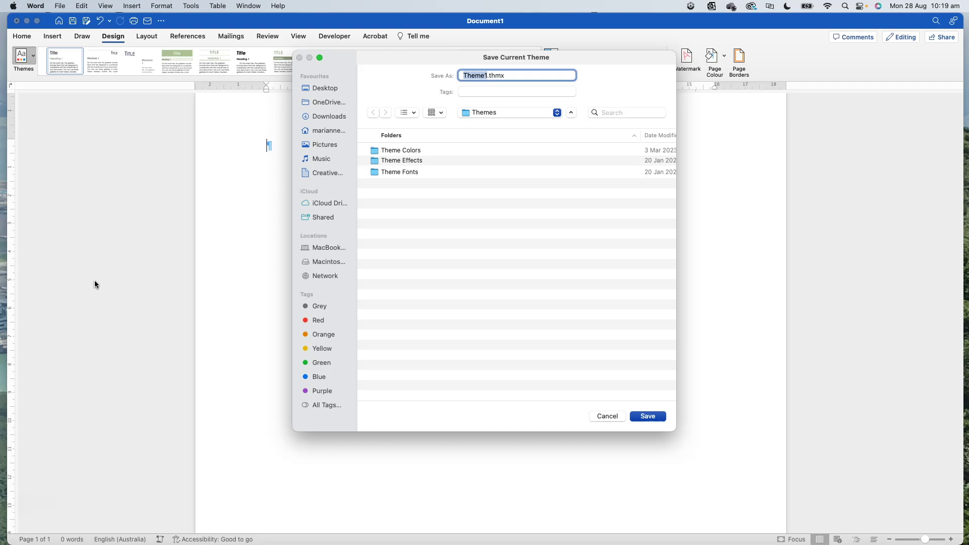
type("Thrive Test")
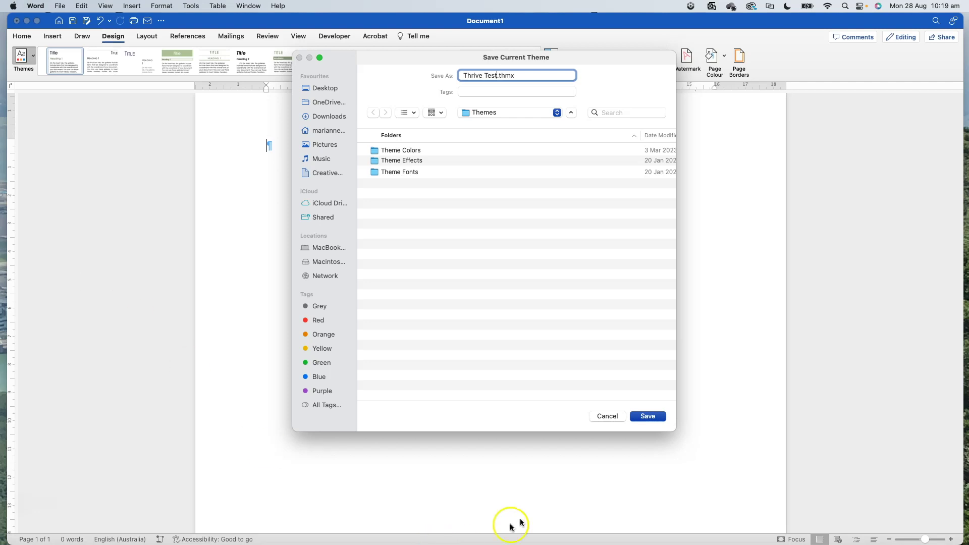
left_click(653, 416)
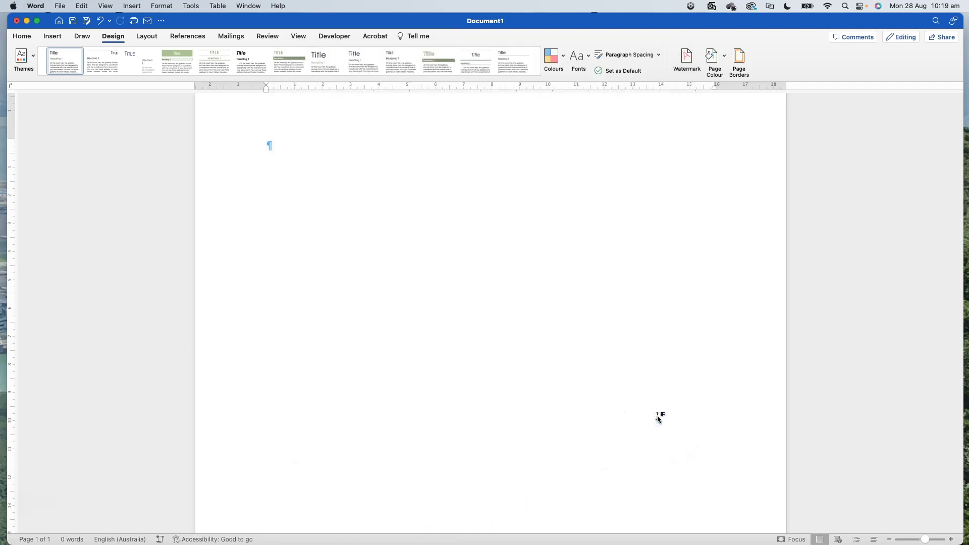
left_click(33, 58)
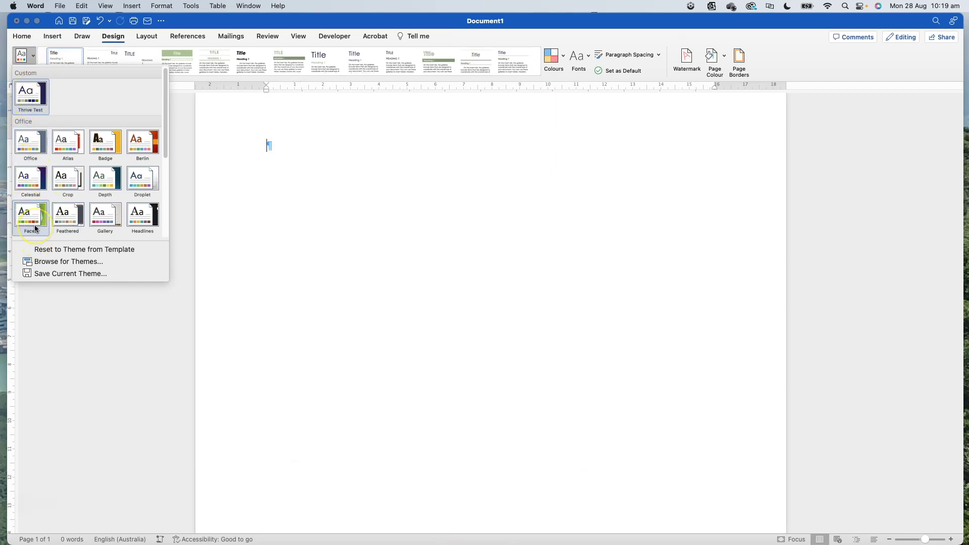
left_click(35, 111)
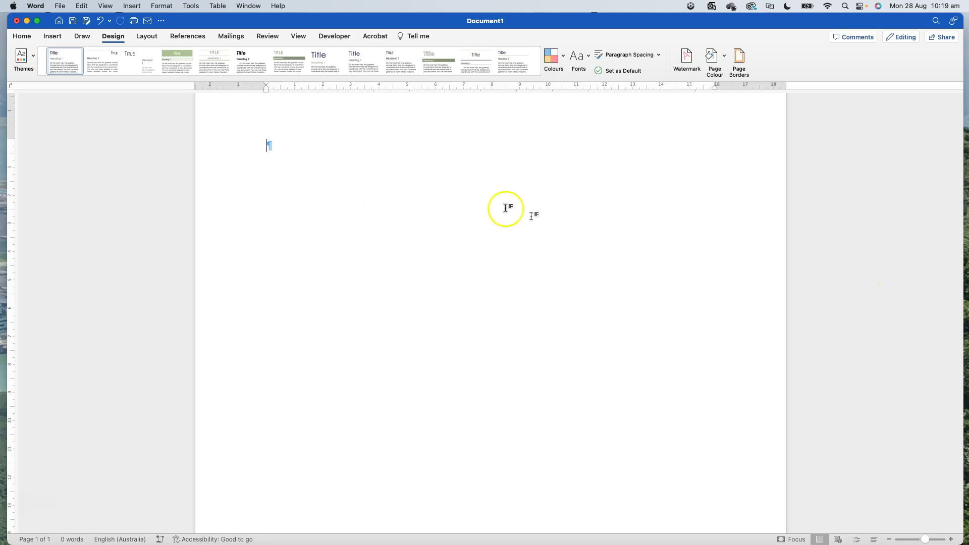
Close Document1 without saving, quit Word from the Dock, then relaunch it
left_click(16, 21)
left_click(484, 324)
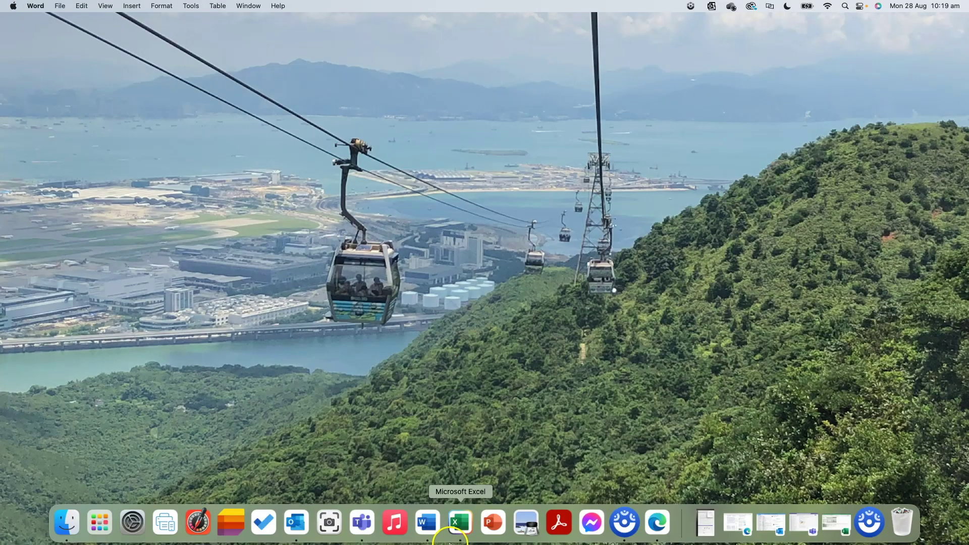
right_click(434, 510)
left_click(427, 486)
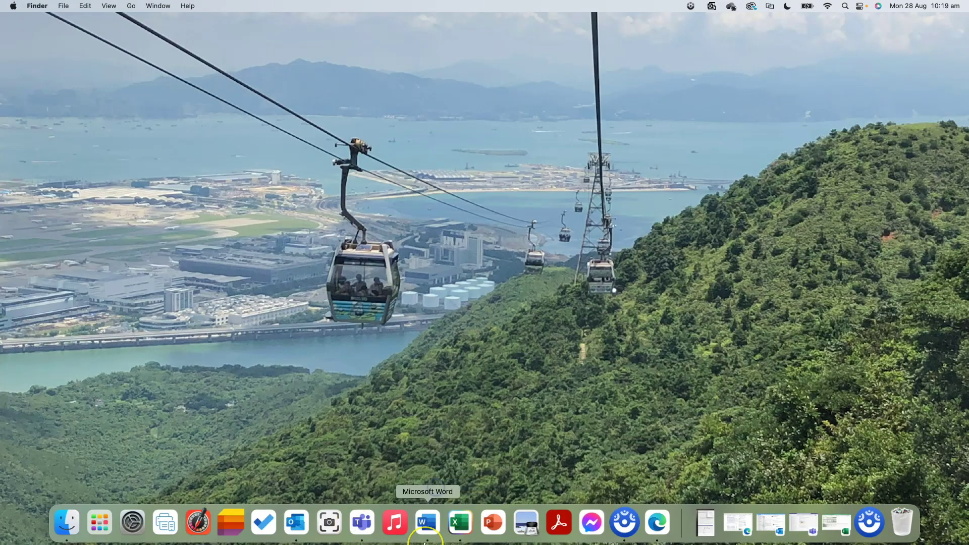
left_click(422, 543)
left_click(431, 525)
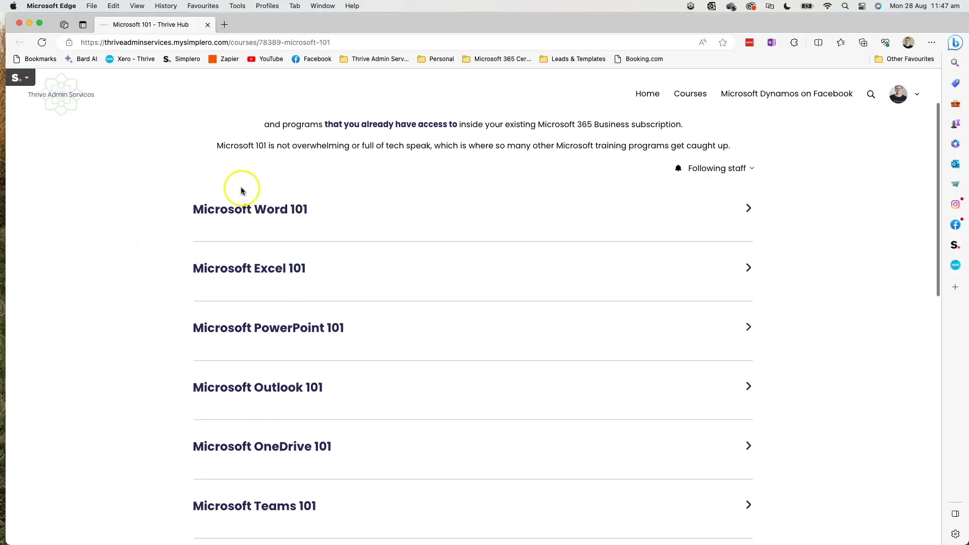
Expand Microsoft Word 101 on the course page and open the Word - Introduction lesson
scroll(243, 197, "down", 5)
scroll(243, 202, "down", 2)
scroll(253, 419, "up", 9)
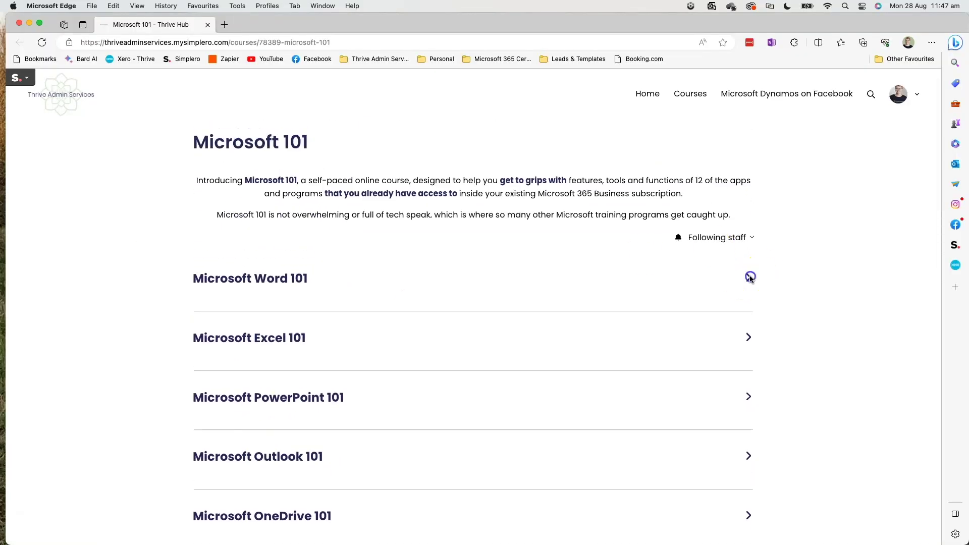
left_click(748, 274)
scroll(328, 247, "down", 1)
scroll(328, 246, "down", 6)
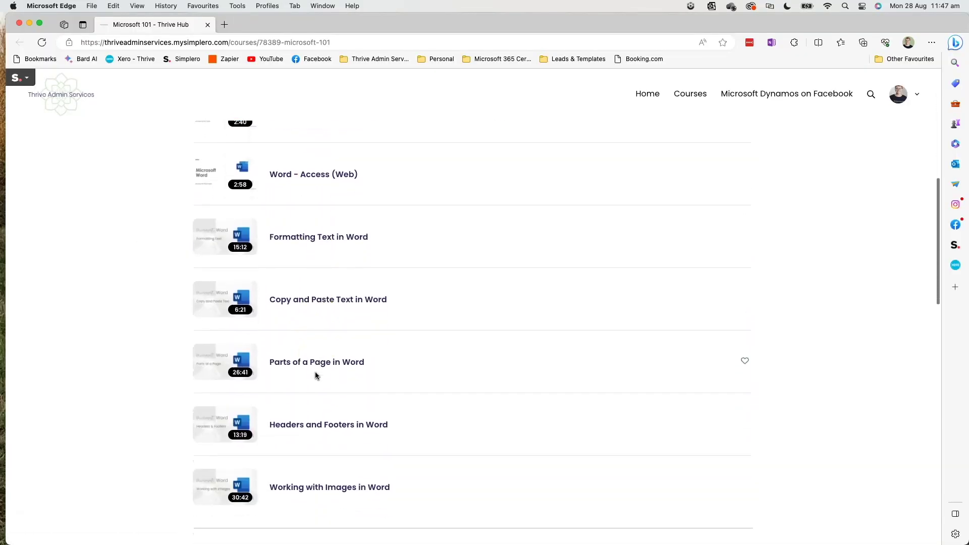
scroll(314, 413, "up", 7)
left_click(307, 274)
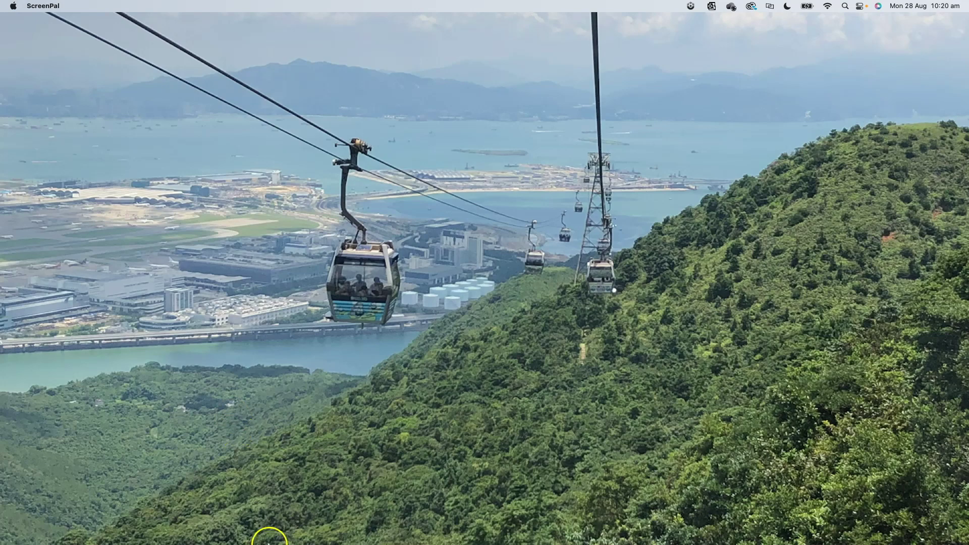
Launch Word from the Dock and show the Recent files list
mouse_move(263, 542)
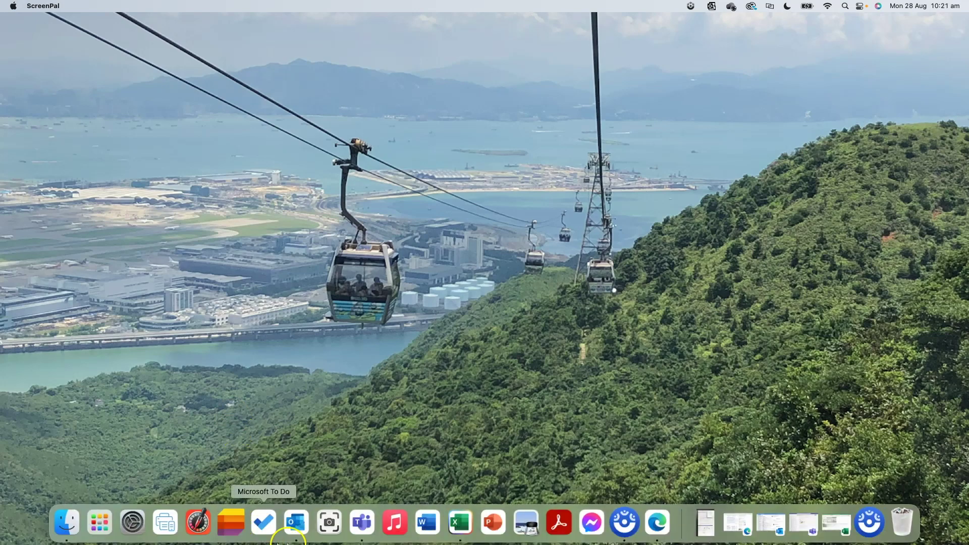
left_click(428, 527)
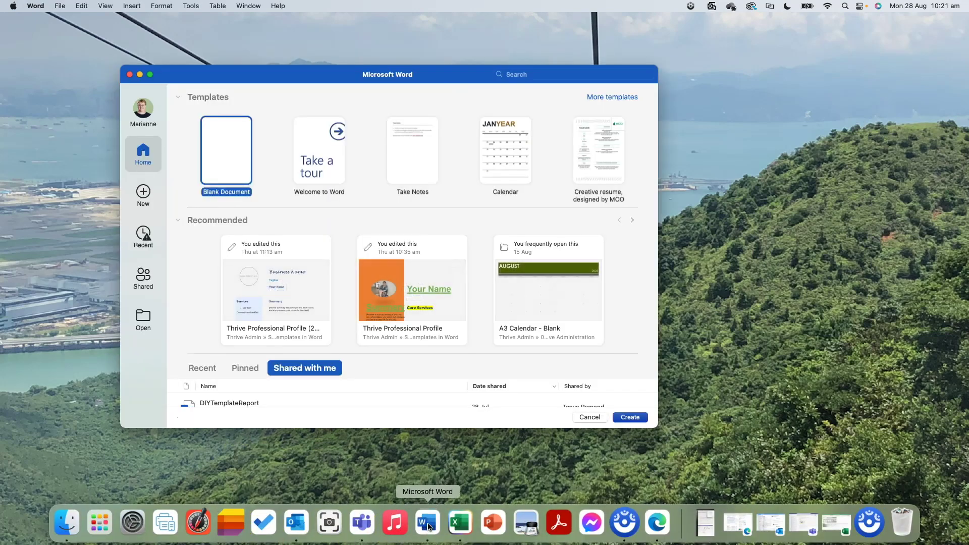
scroll(285, 266, "down", 5)
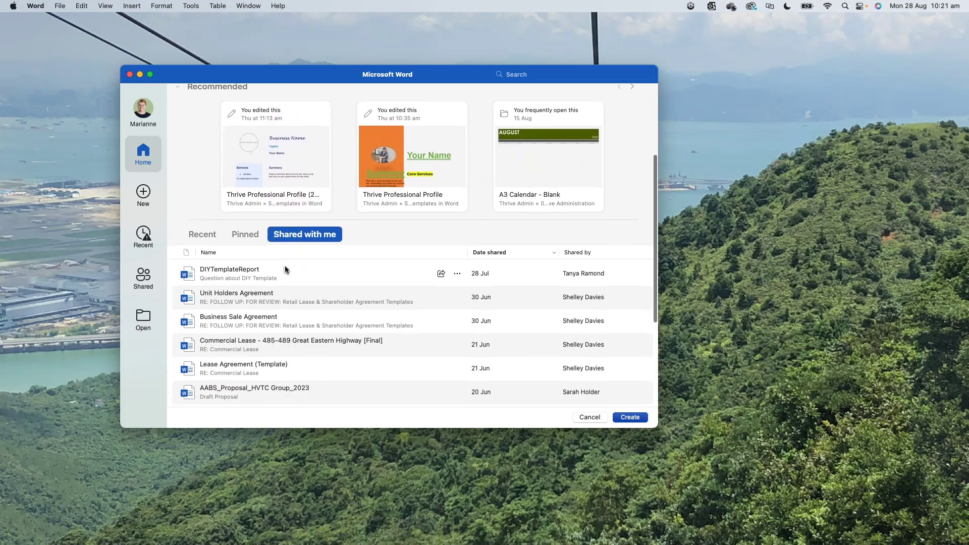
scroll(227, 323, "up", 3)
left_click(220, 333)
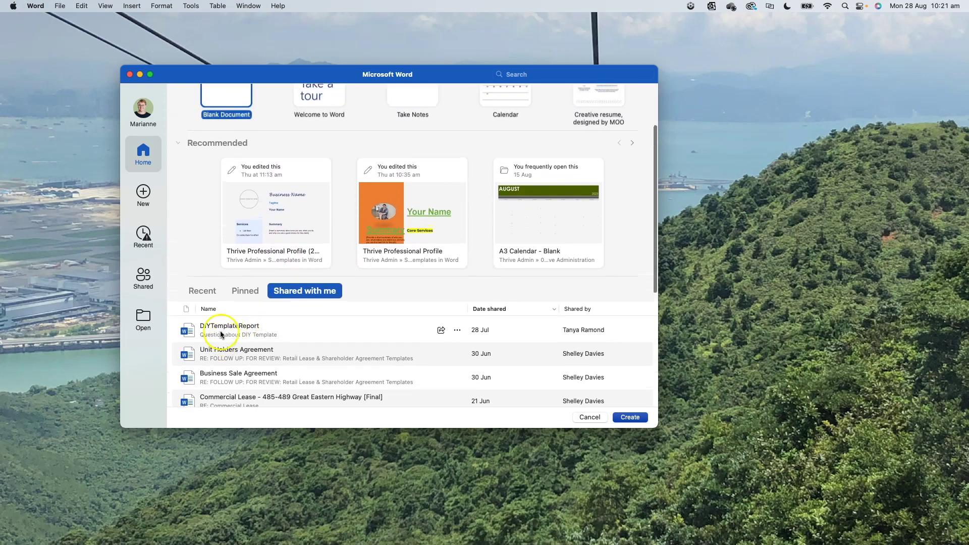
scroll(231, 330, "down", 5)
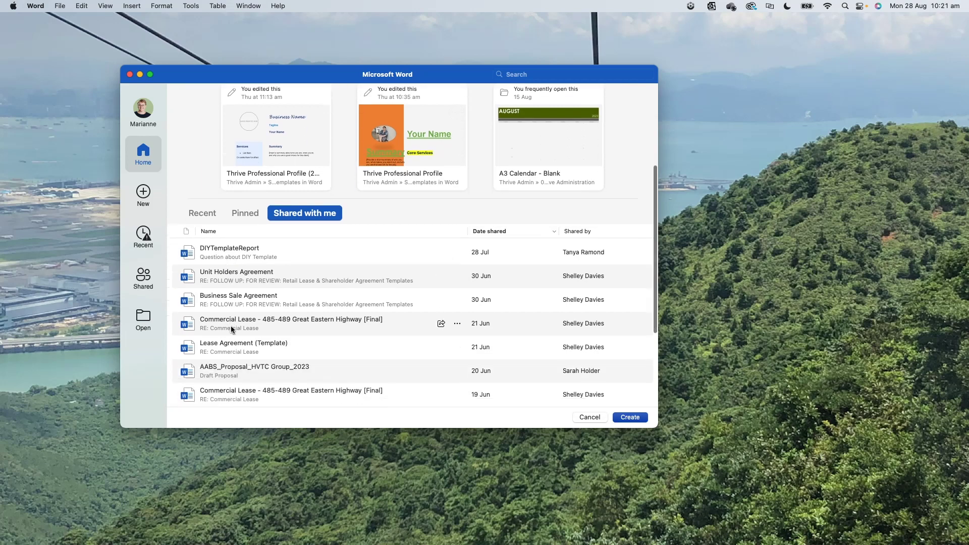
scroll(227, 329, "up", 4)
left_click(175, 250)
left_click(202, 264)
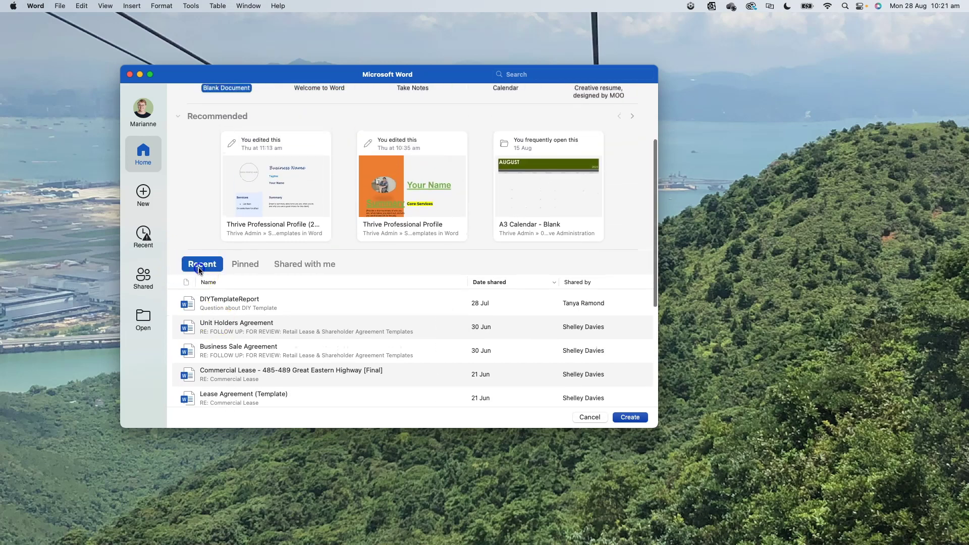
Open the resume document, granting Word access to the OneDrive folder
scroll(254, 306, "down", 2)
scroll(260, 309, "down", 2)
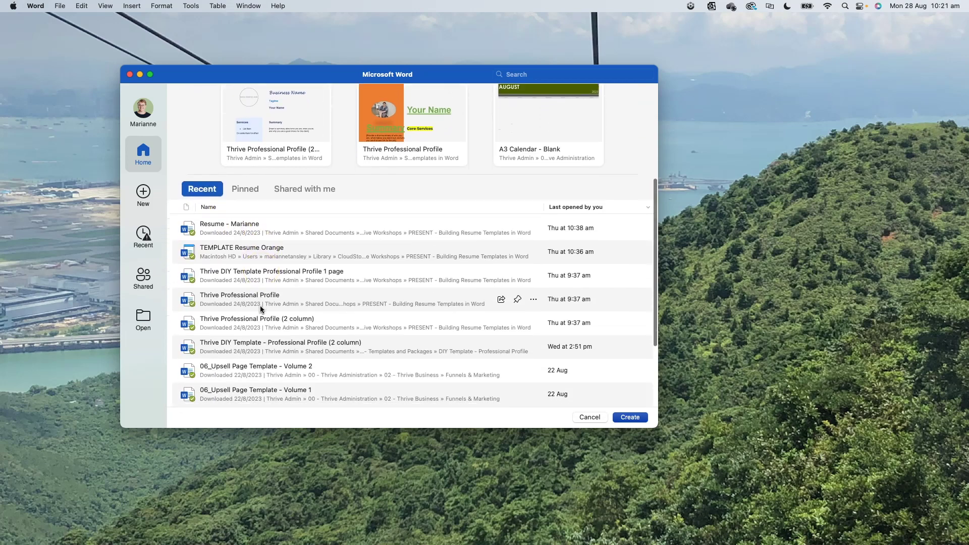
left_click(258, 277)
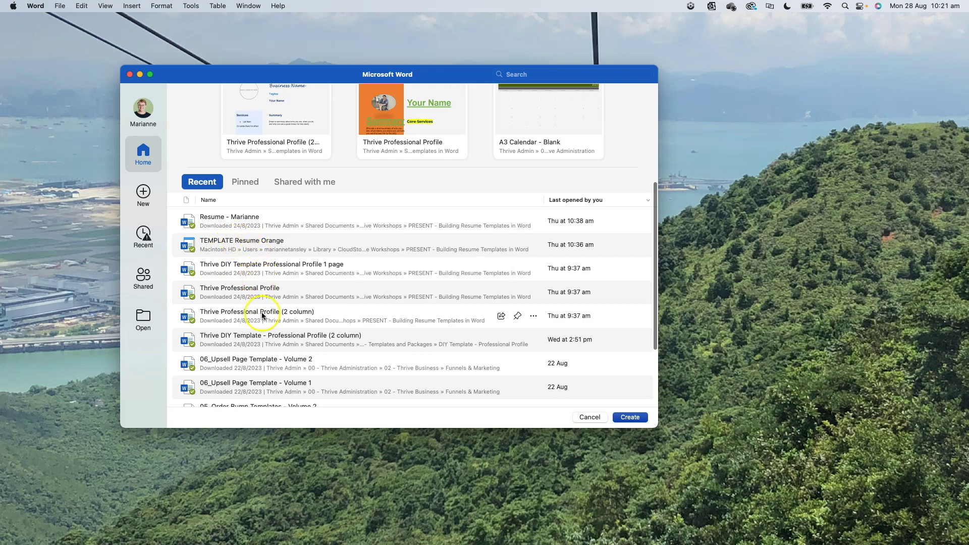
scroll(260, 314, "down", 5)
scroll(255, 303, "up", 5)
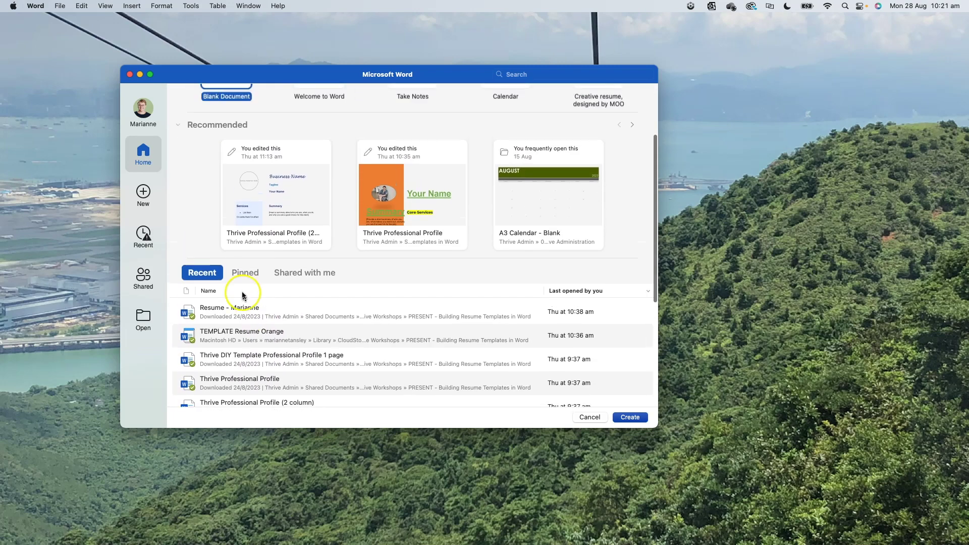
double_click(232, 310)
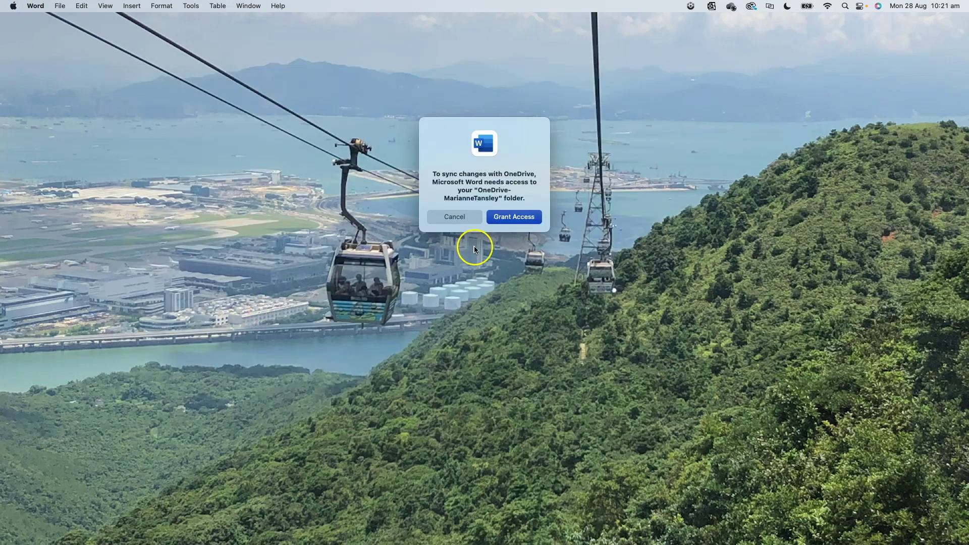
left_click(514, 217)
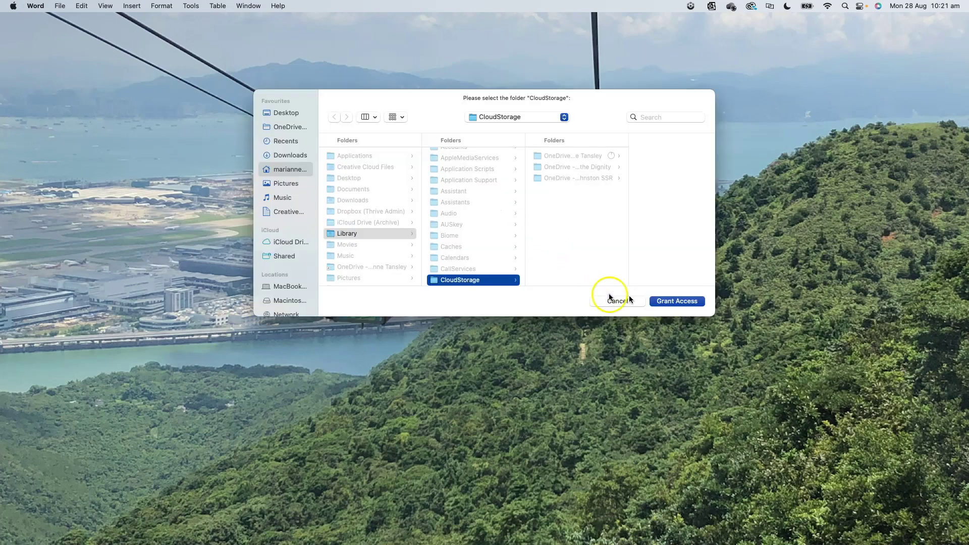
left_click(671, 301)
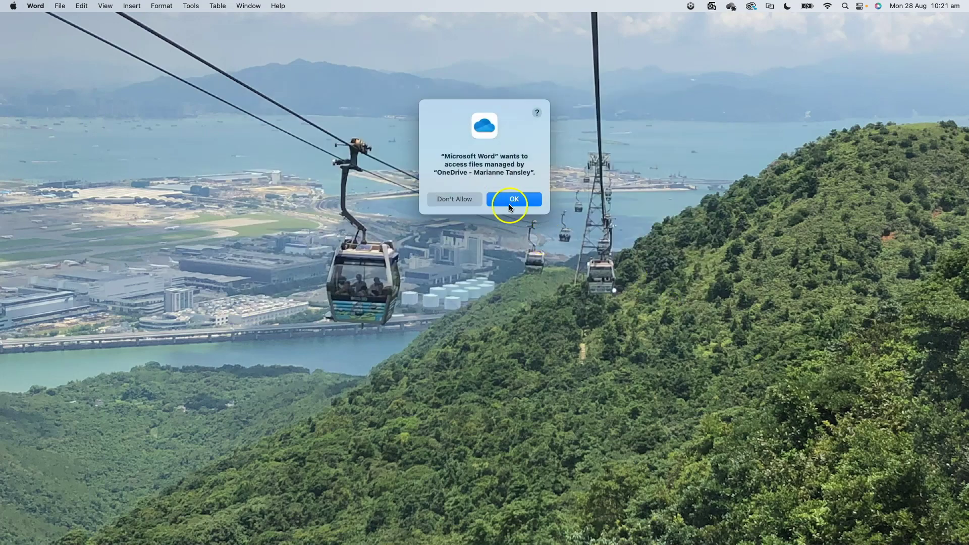
left_click(511, 200)
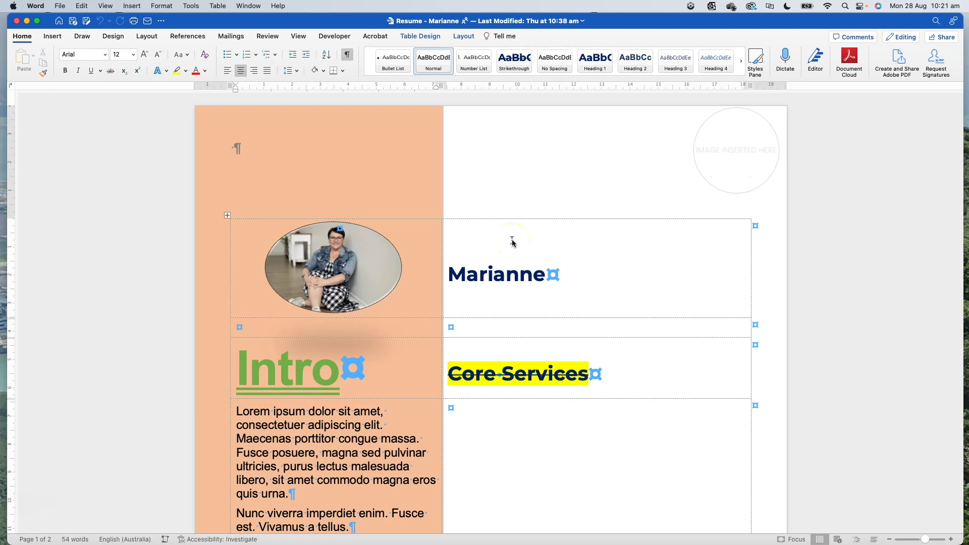
Apply the custom Thrive Test theme to the resume, then try the second style set
scroll(512, 242, "down", 10)
scroll(512, 243, "up", 10)
left_click(112, 36)
left_click(31, 61)
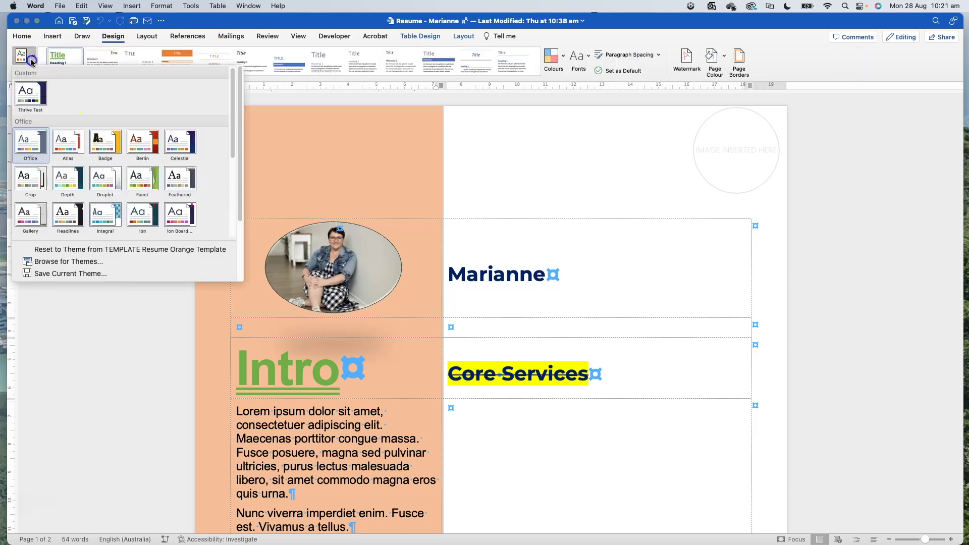
left_click(25, 97)
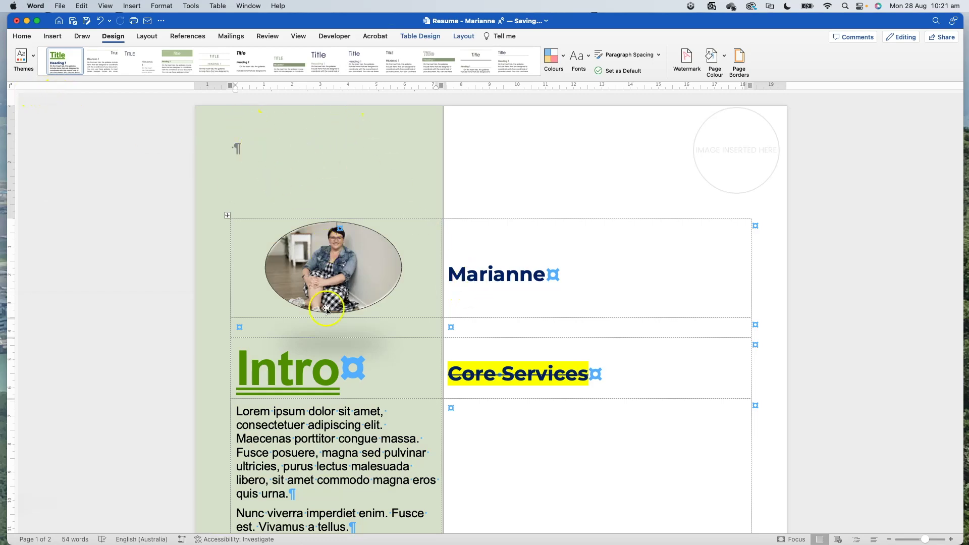
scroll(320, 323, "down", 10)
scroll(320, 333, "up", 10)
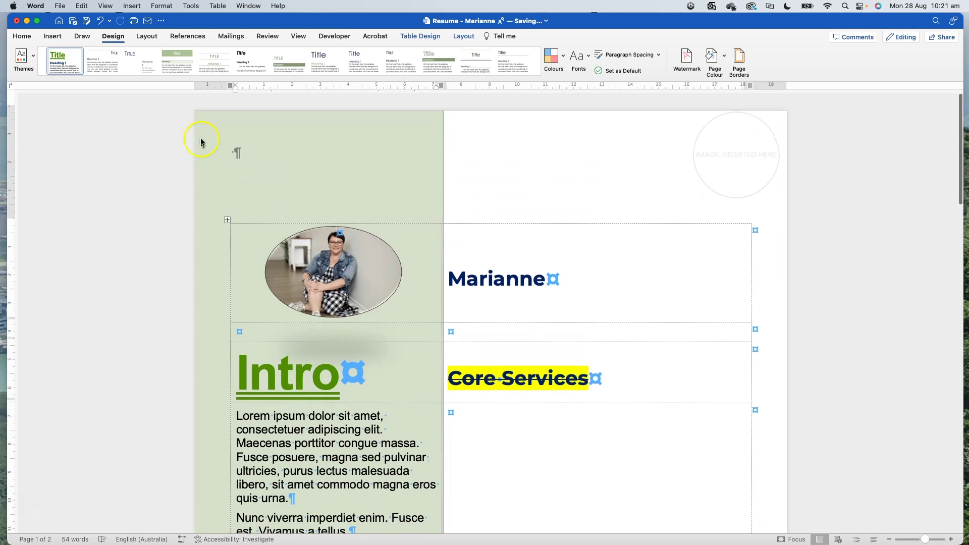
left_click(102, 61)
Try several style sets with green heading bars and banners, then inspect Heading 1
left_click(161, 61)
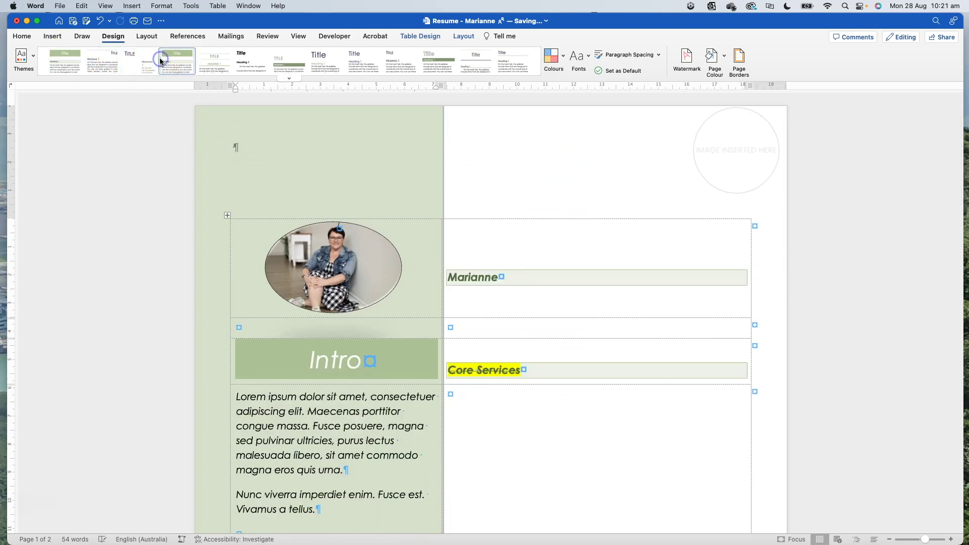
left_click(64, 61)
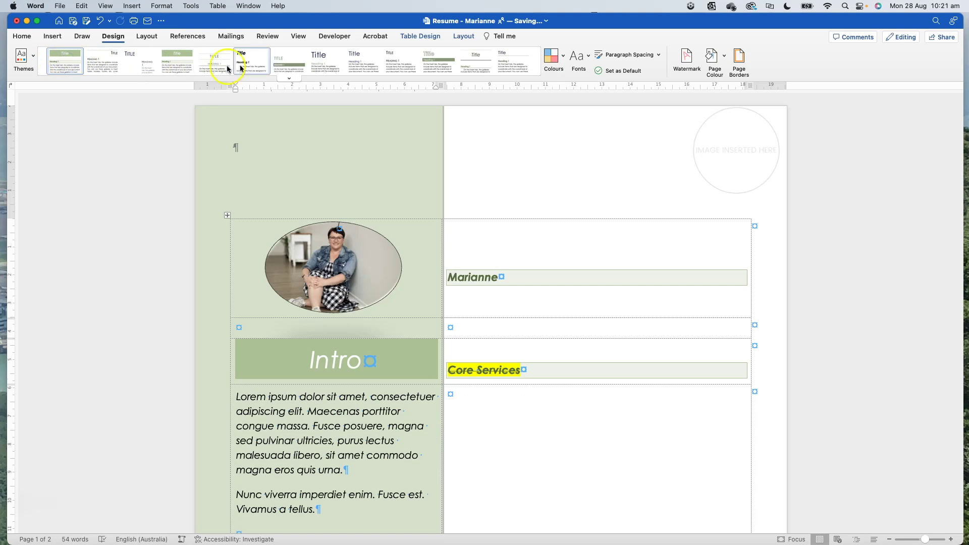
left_click(417, 61)
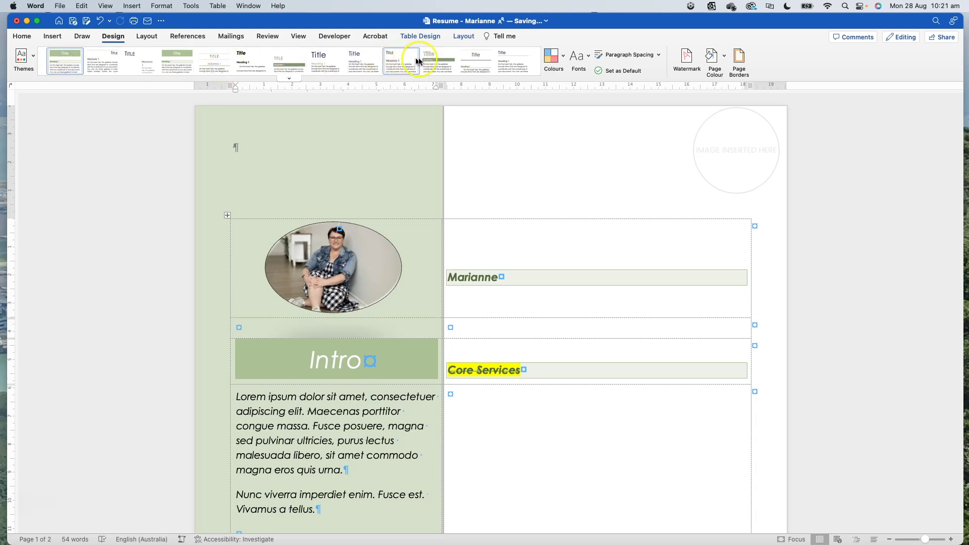
left_click(21, 37)
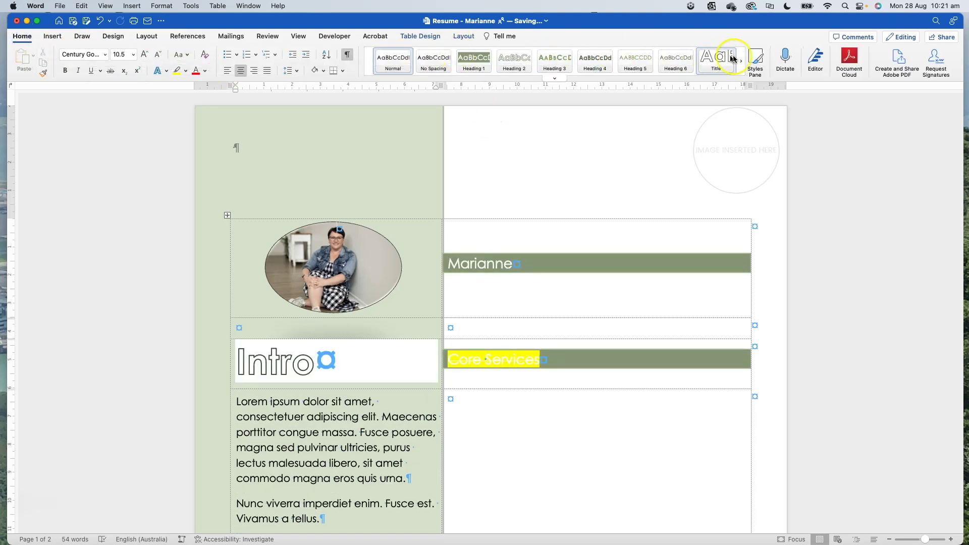
left_click(463, 71)
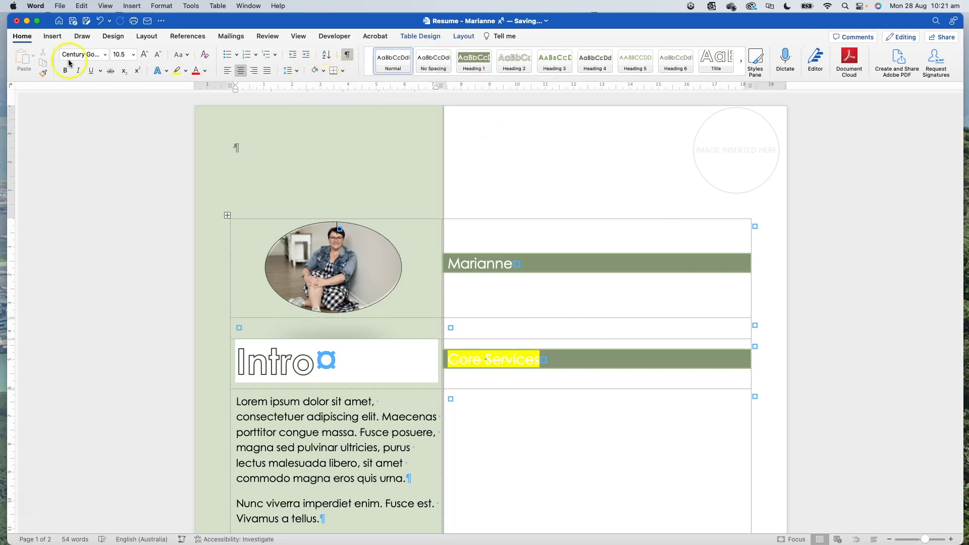
Apply the custom bold italic style set and review the full text styles grid
left_click(112, 36)
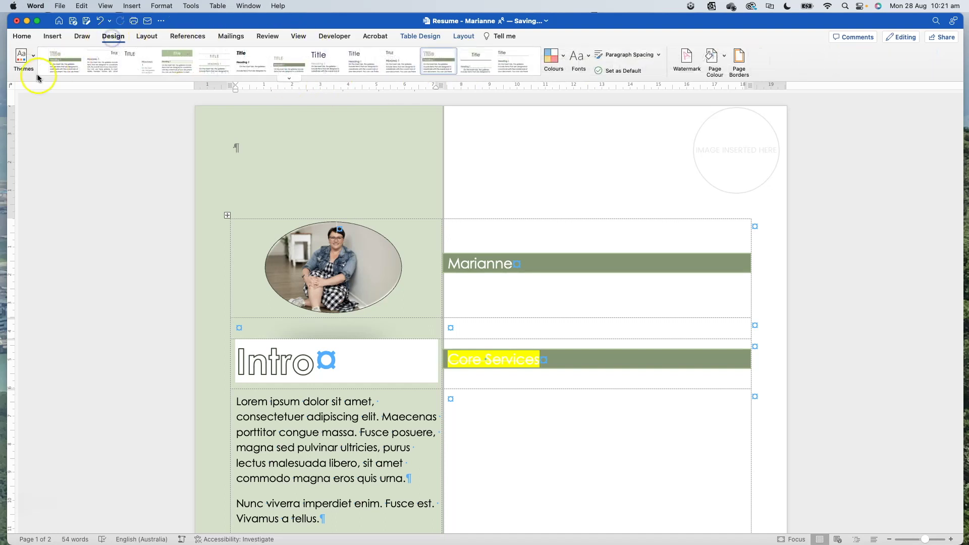
left_click(289, 77)
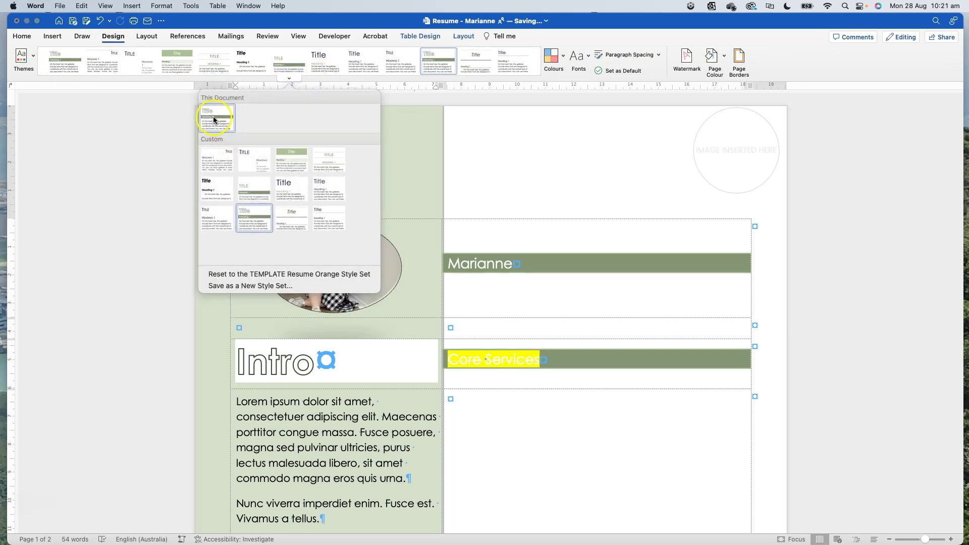
left_click(210, 196)
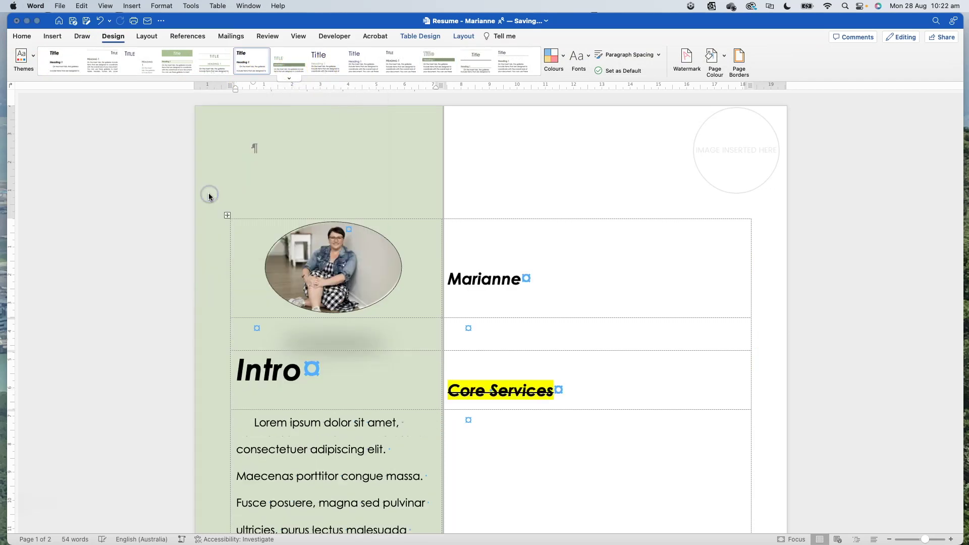
left_click(22, 36)
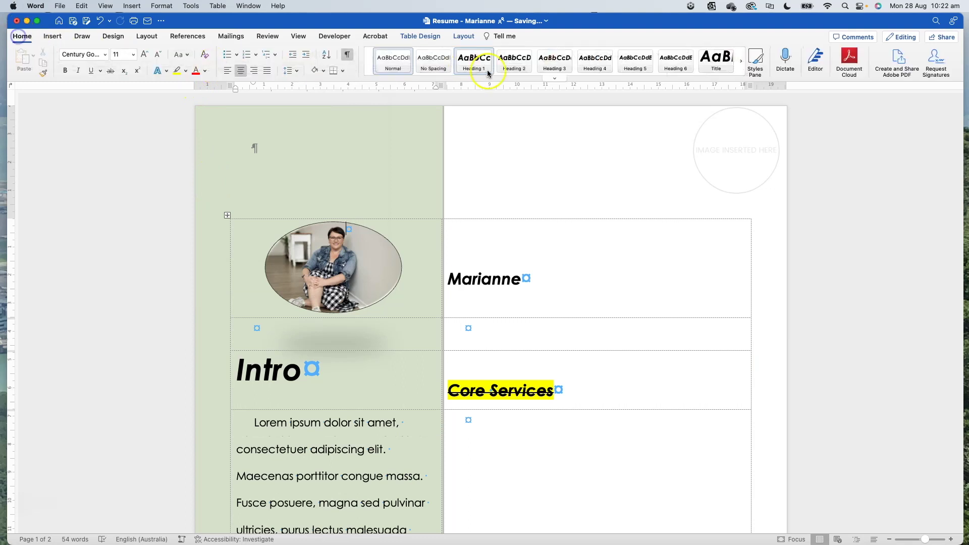
left_click(555, 78)
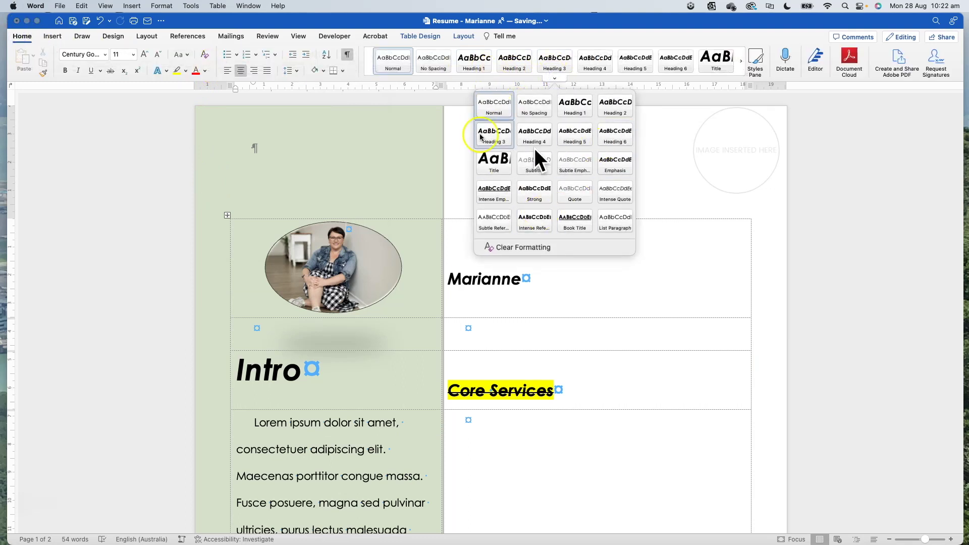
left_click(113, 37)
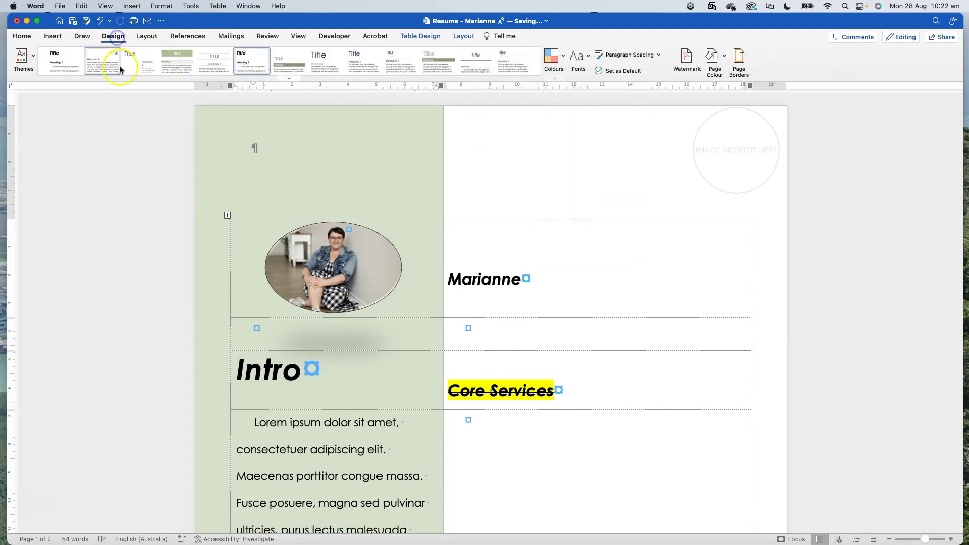
Compare with the Office theme, reapply Thrive Test, and apply the last style set
left_click(22, 57)
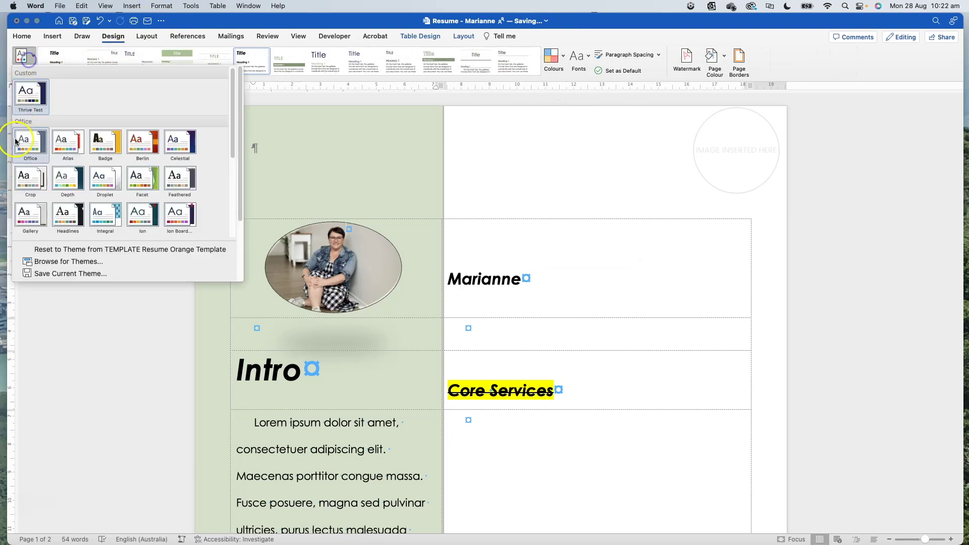
left_click(15, 141)
left_click(22, 56)
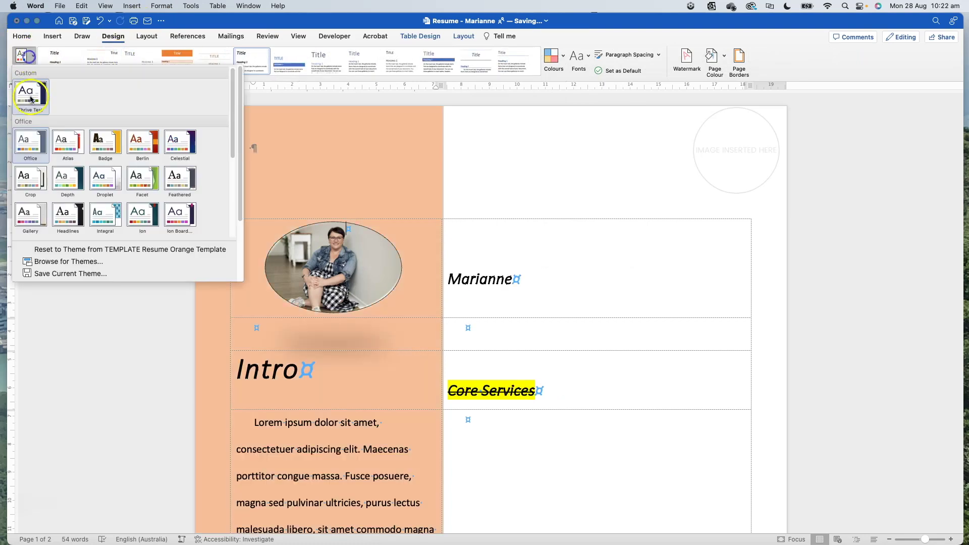
left_click(30, 99)
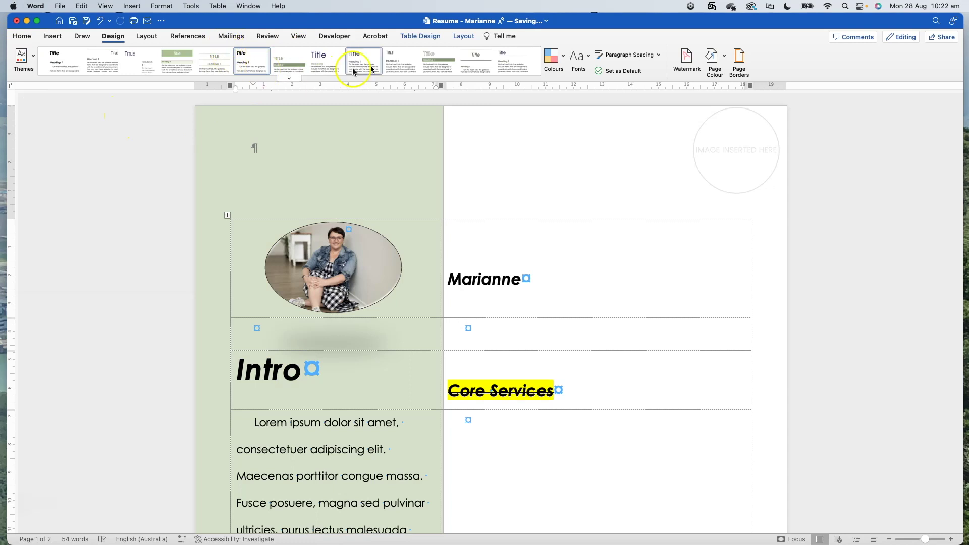
left_click(503, 59)
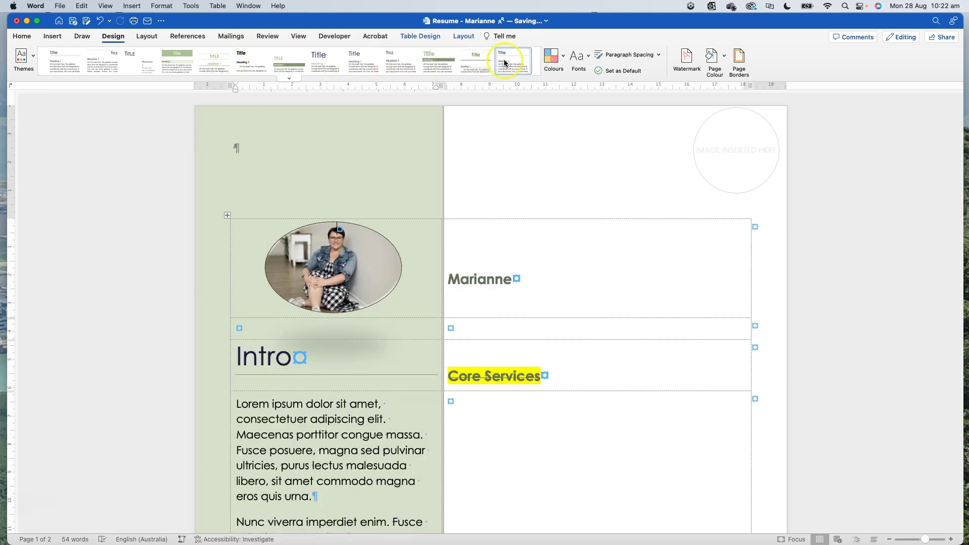
Test Office 2007 - 2010 colours and Corbel fonts, then reapply Thrive Test
left_click(550, 56)
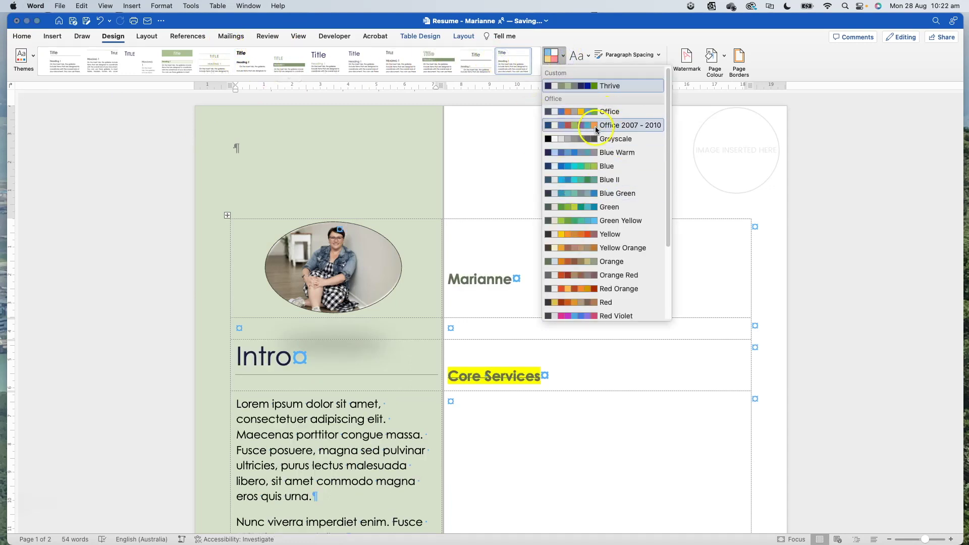
left_click(596, 127)
left_click(585, 60)
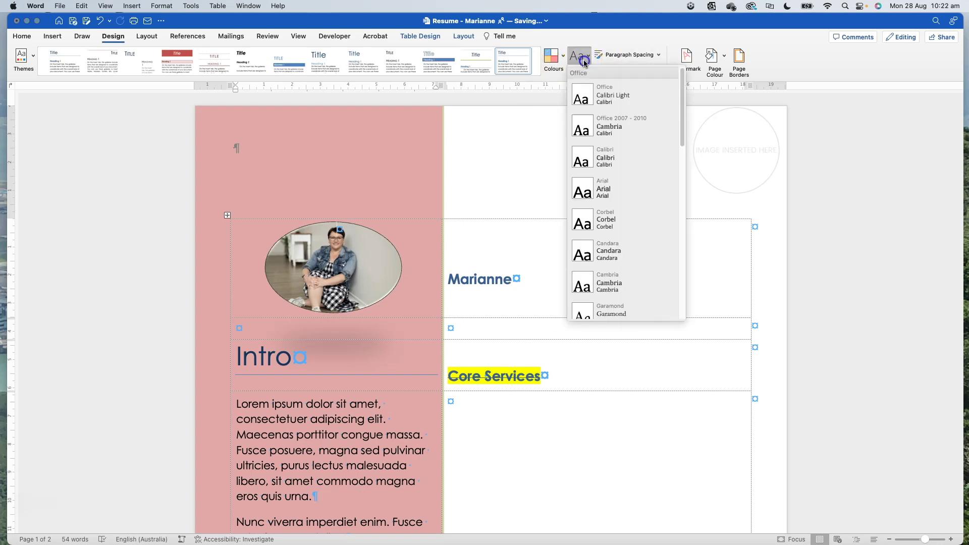
left_click(592, 217)
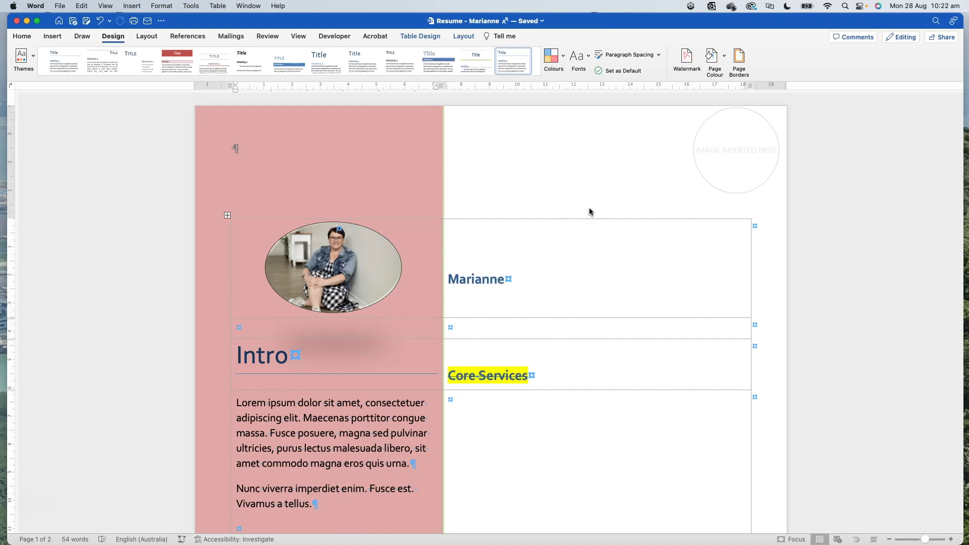
left_click(22, 55)
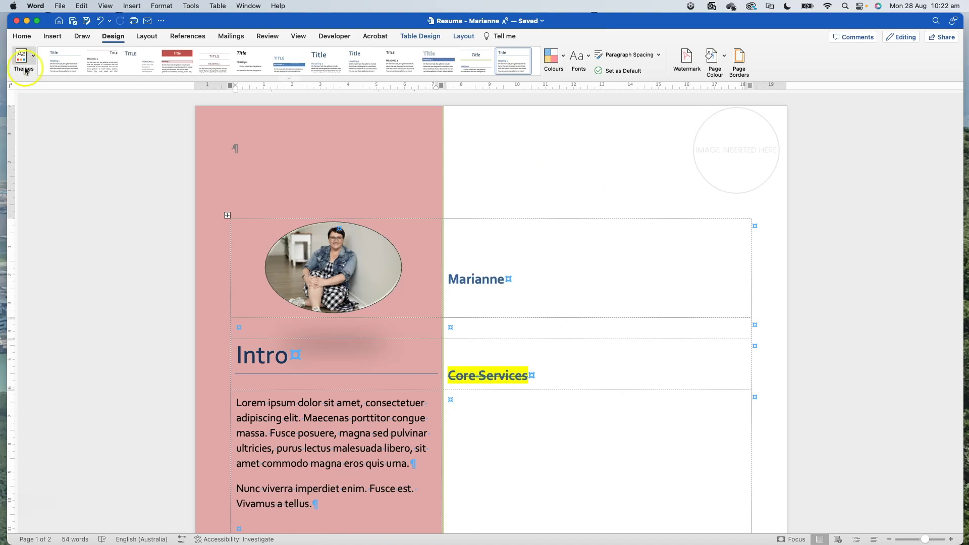
left_click(23, 94)
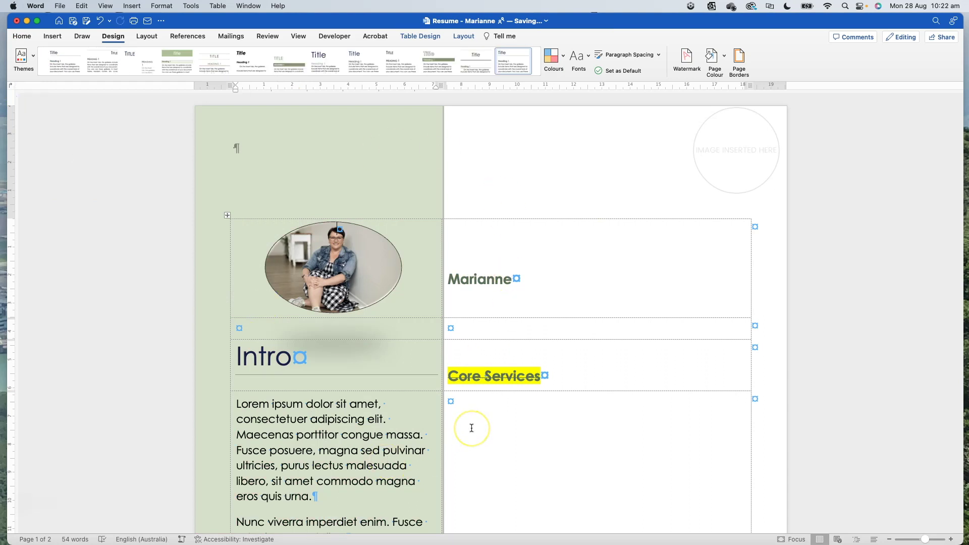
scroll(471, 428, "down", 3)
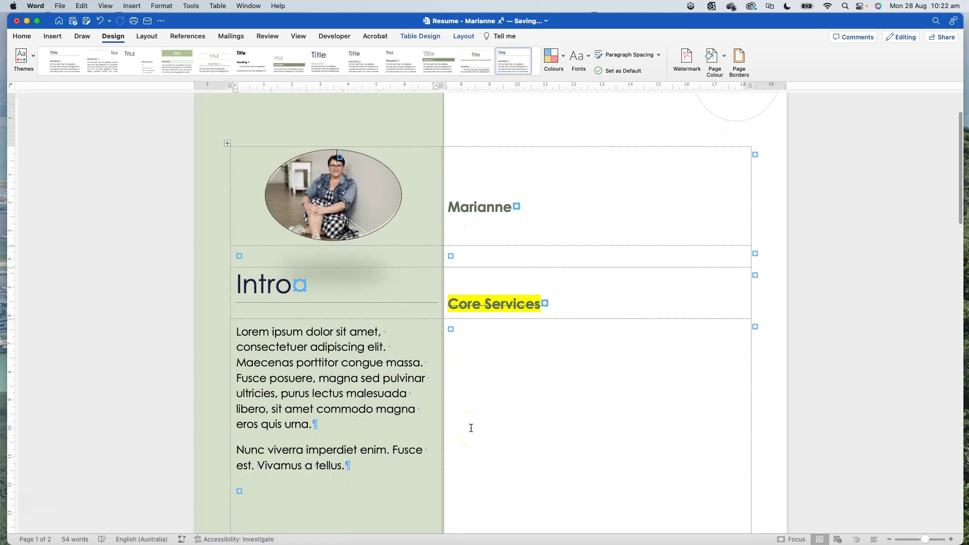